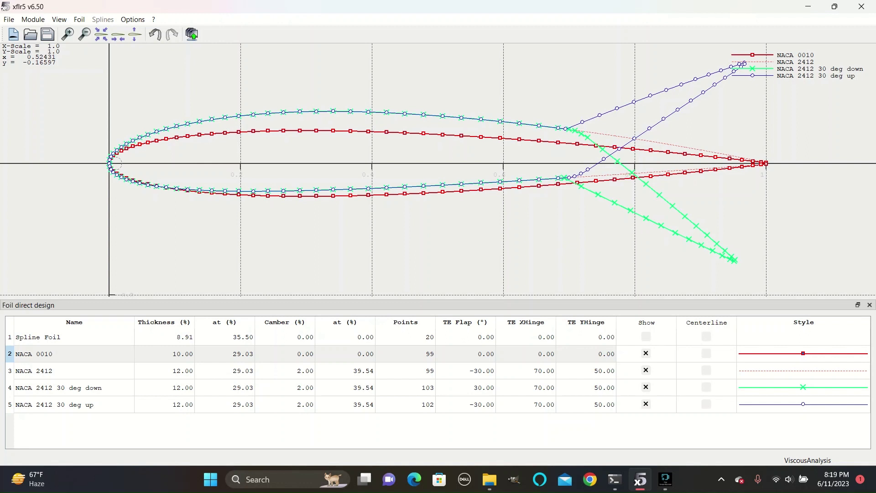
# - Examine the colour and symbol choices available for the NACA 0010 foil's line style
pyautogui.click(74, 370)
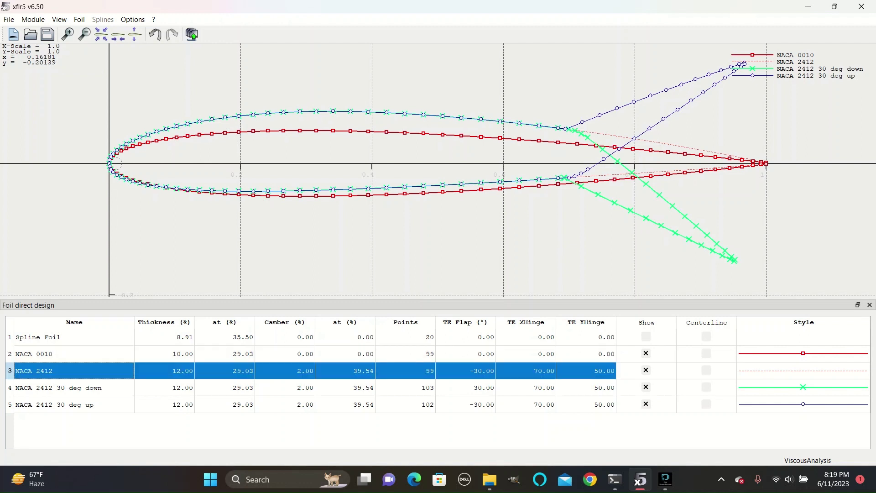
pyautogui.click(74, 354)
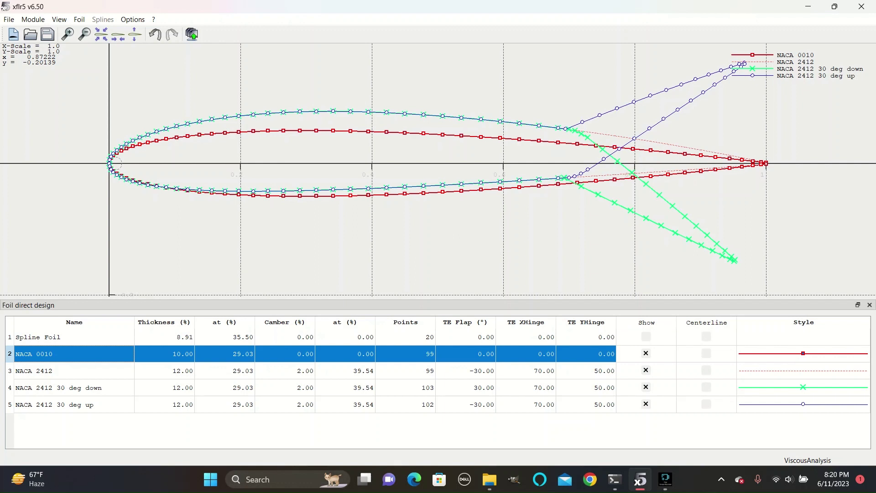
pyautogui.rightClick(803, 354)
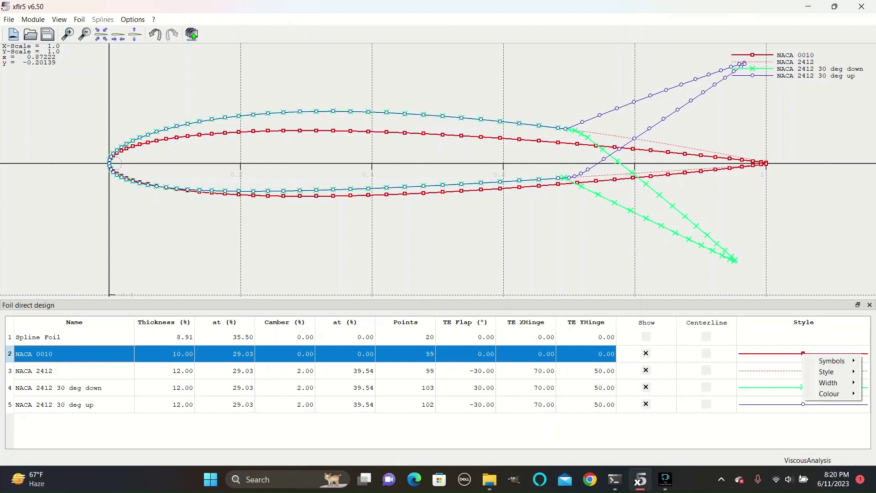
pyautogui.moveTo(829, 393)
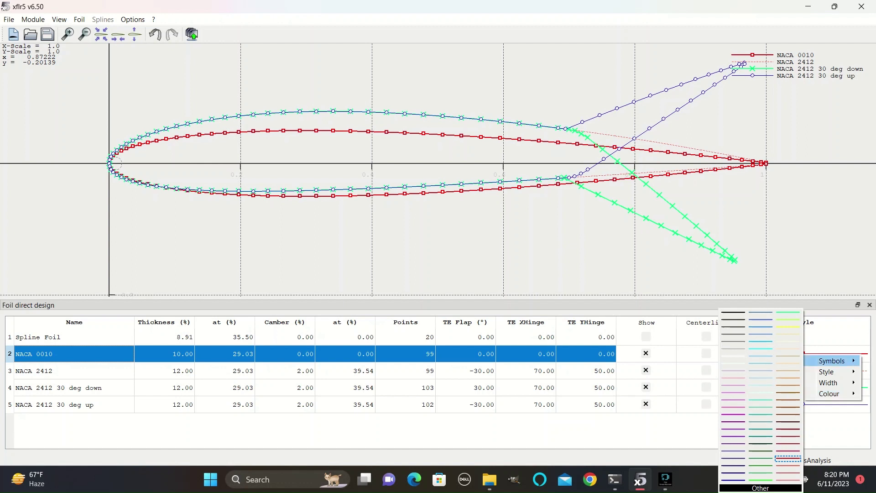
pyautogui.moveTo(831, 360)
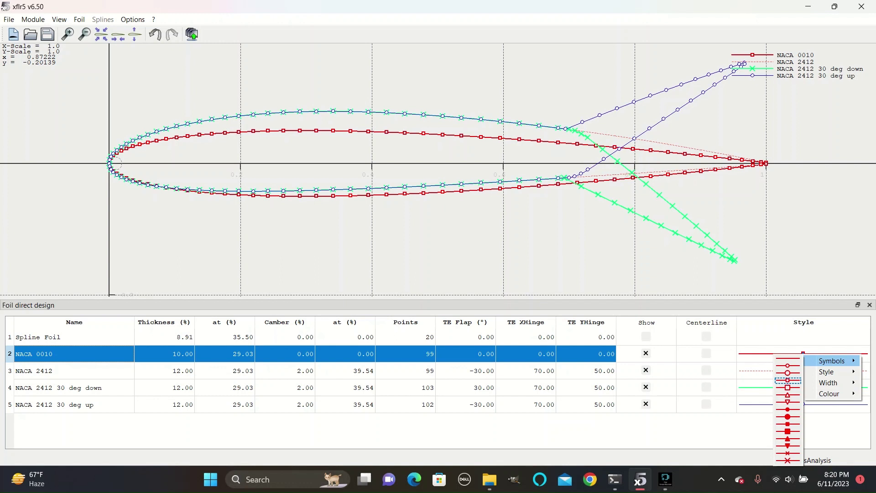
pyautogui.click(504, 190)
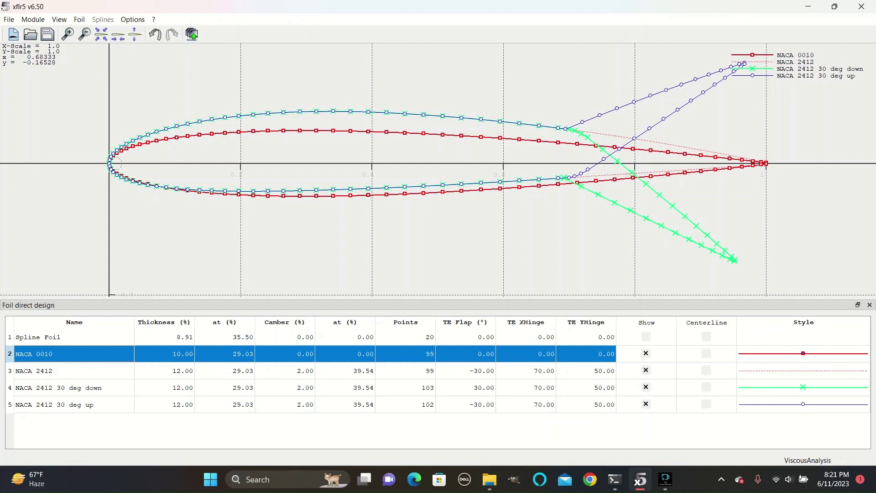
# - In XFoil Direct Analysis, define a Type 1 analysis for NACA 2412 with Reynolds 188658, Mach 0.120 and NCrit 9
pyautogui.click(33, 19)
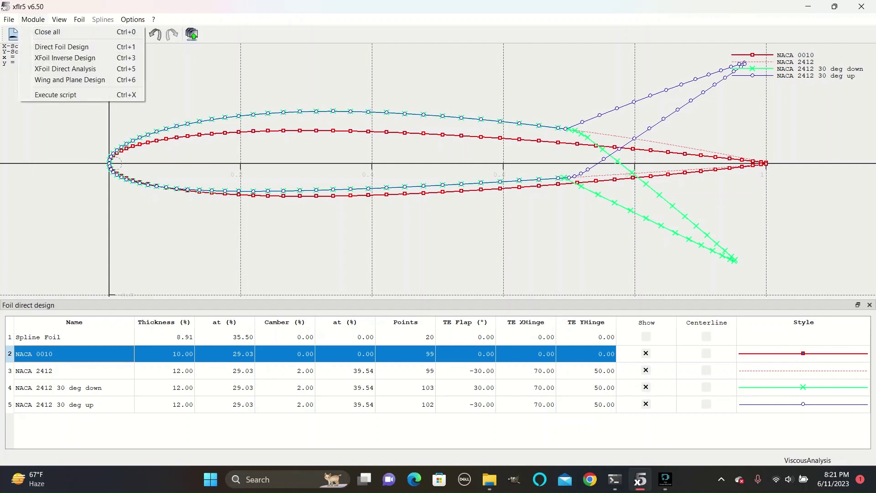
pyautogui.click(65, 69)
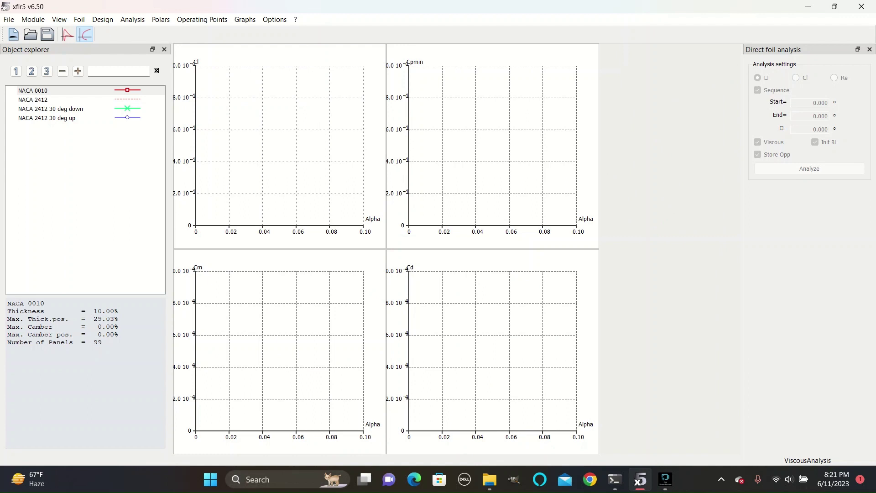
pyautogui.click(32, 99)
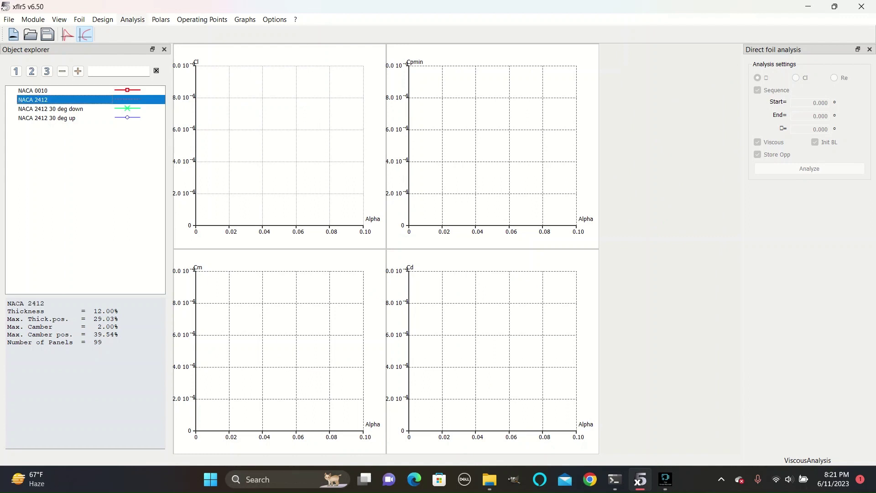
pyautogui.click(132, 19)
pyautogui.click(151, 32)
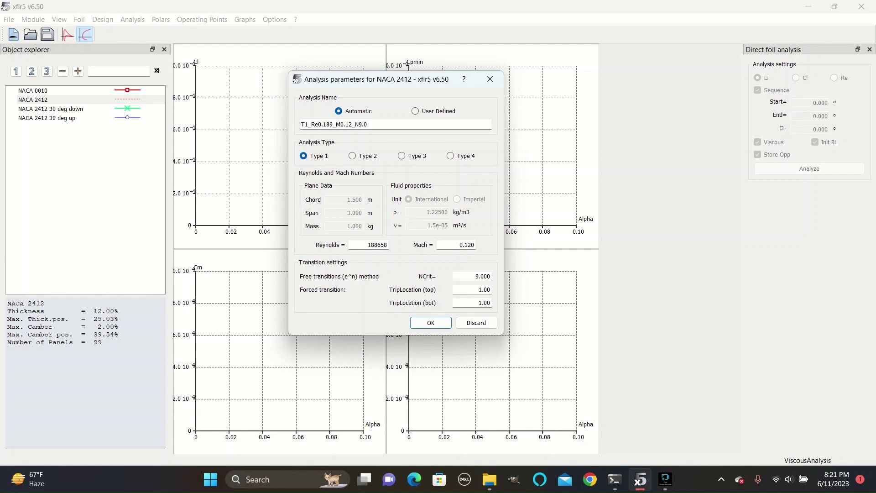
pyautogui.doubleClick(376, 244)
pyautogui.press('Tab')
pyautogui.press('Return')
pyautogui.hotkey('ctrl', 'a')
pyautogui.hotkey('shift', 'Tab')
pyautogui.press('Return')
# - Open Wing and Plane Design and compare the Larger Chord and Smaller Chord wings in the 3D view
pyautogui.click(20, 19)
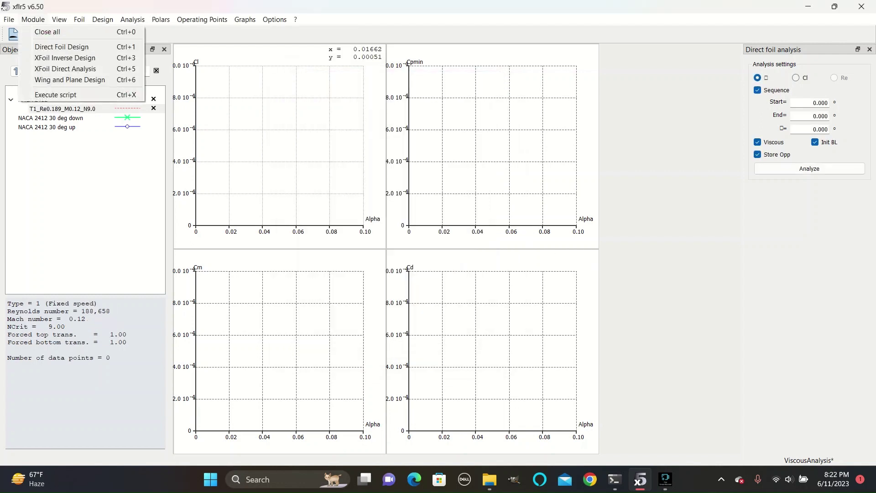
pyautogui.click(70, 79)
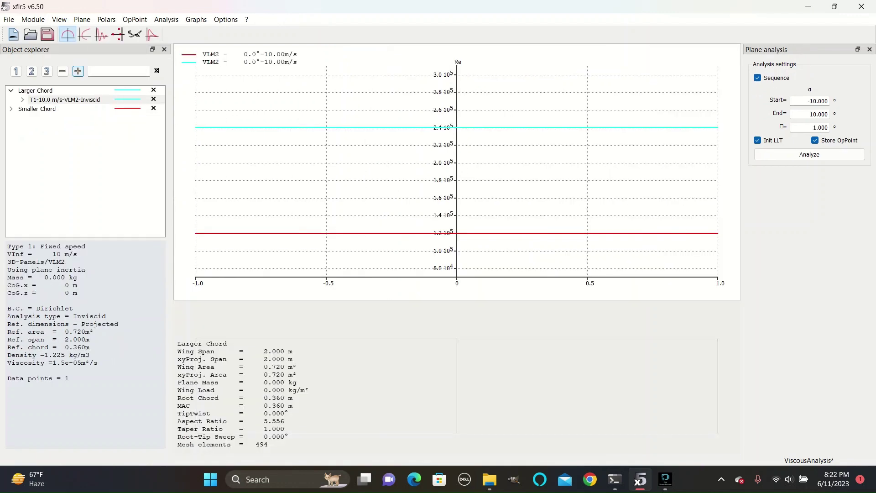
pyautogui.click(134, 34)
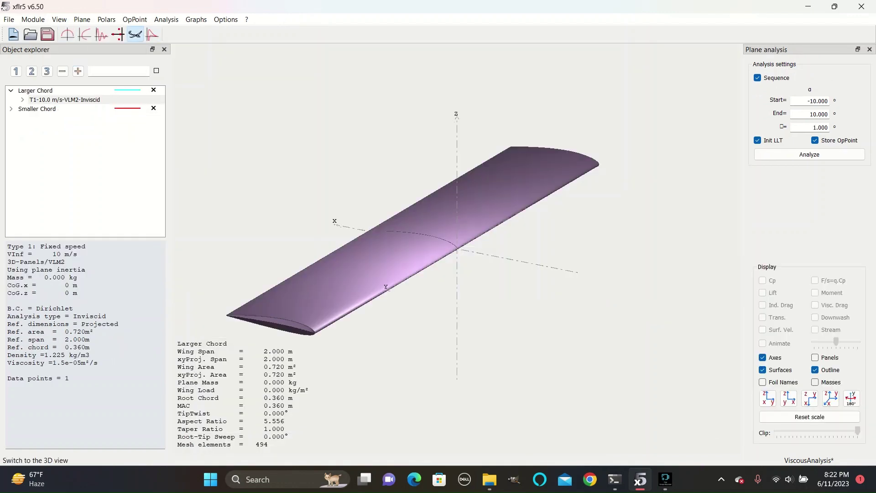
pyautogui.scroll(-3, 412, 241)
pyautogui.click(11, 90)
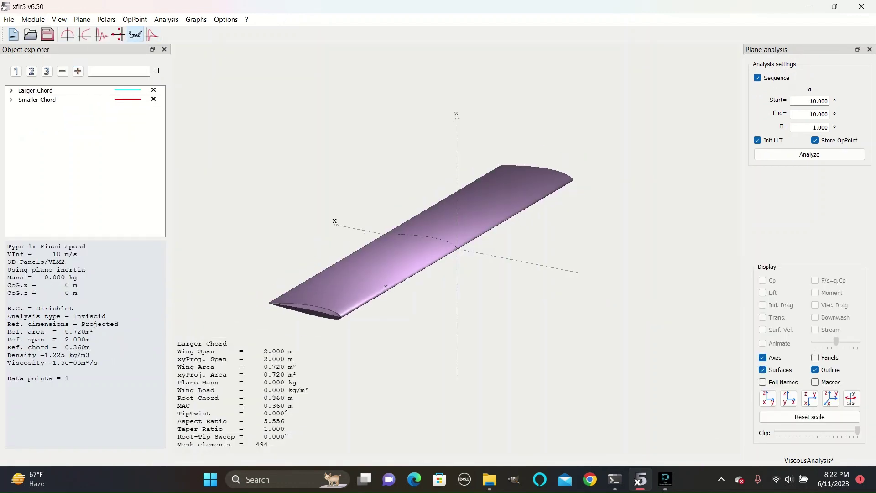
pyautogui.press('Down')
pyautogui.press('Up')
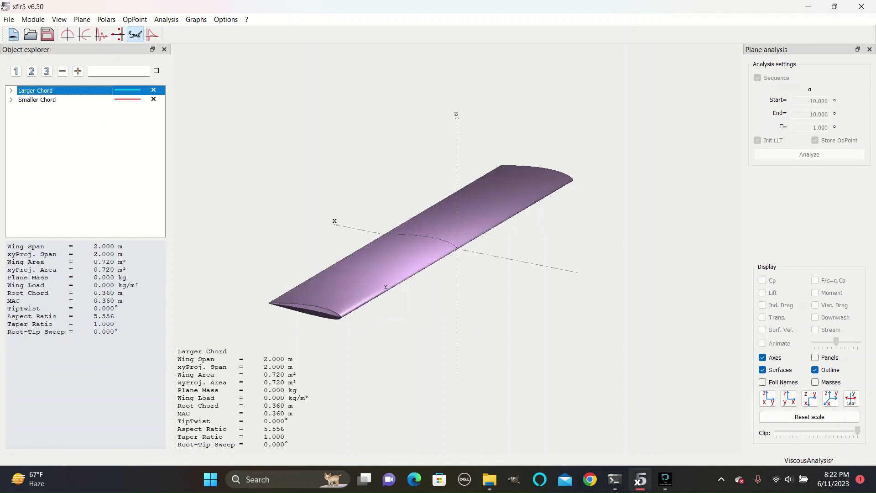
pyautogui.press('Down')
pyautogui.press('Up')
pyautogui.press('Down')
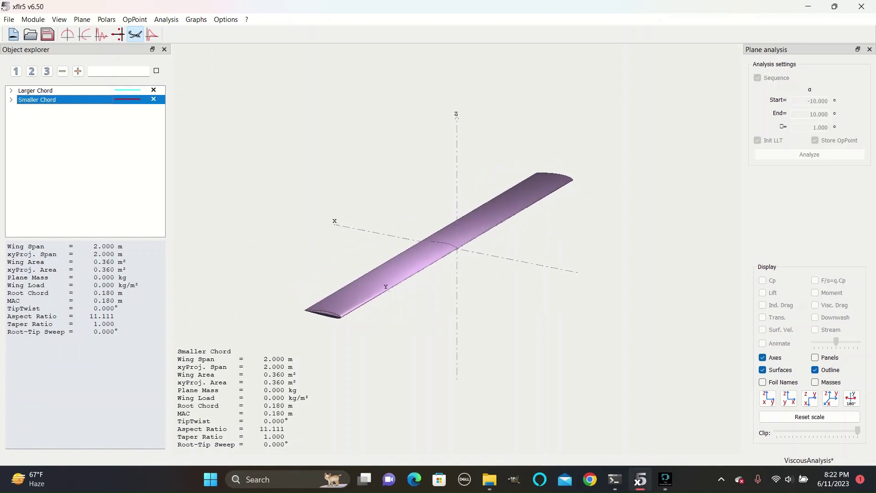
pyautogui.press('Up')
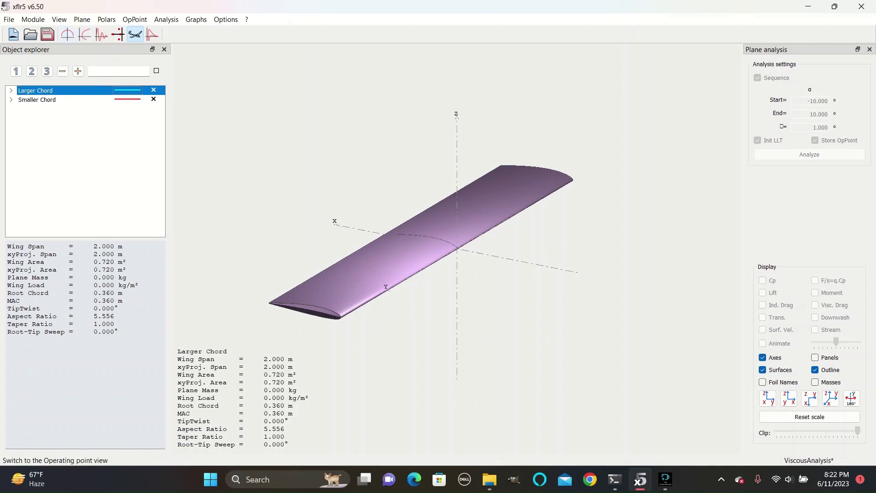
# - Check the Reynolds number curves in the operating point view and compare the two chord wings again in 3D
pyautogui.click(68, 35)
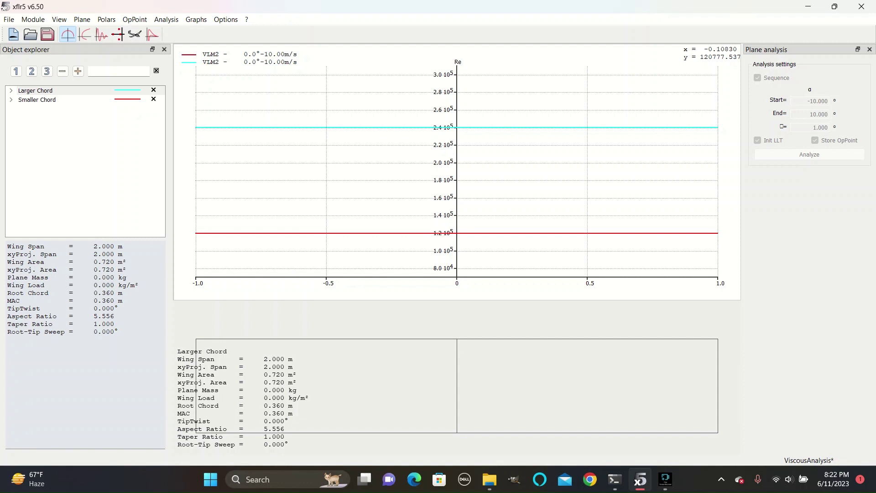
pyautogui.click(135, 34)
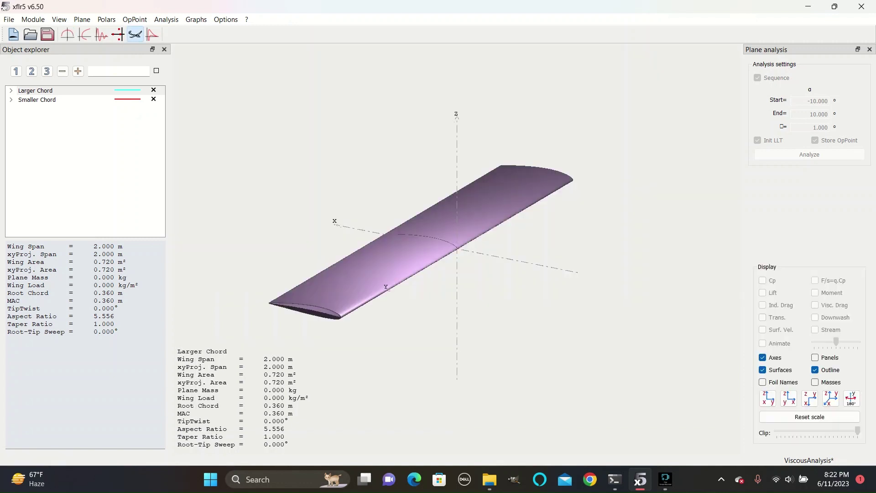
pyautogui.click(64, 100)
pyautogui.click(64, 90)
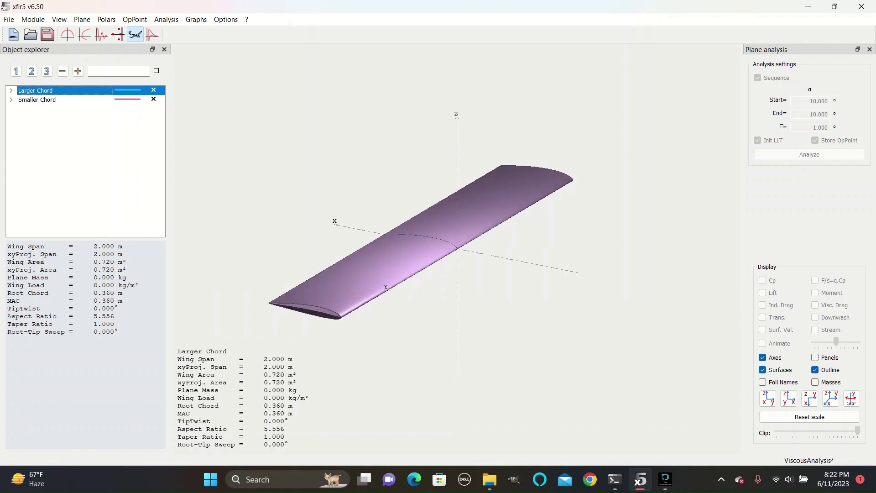
pyautogui.click(63, 100)
pyautogui.click(64, 91)
pyautogui.click(64, 99)
pyautogui.click(64, 90)
pyautogui.press('Down')
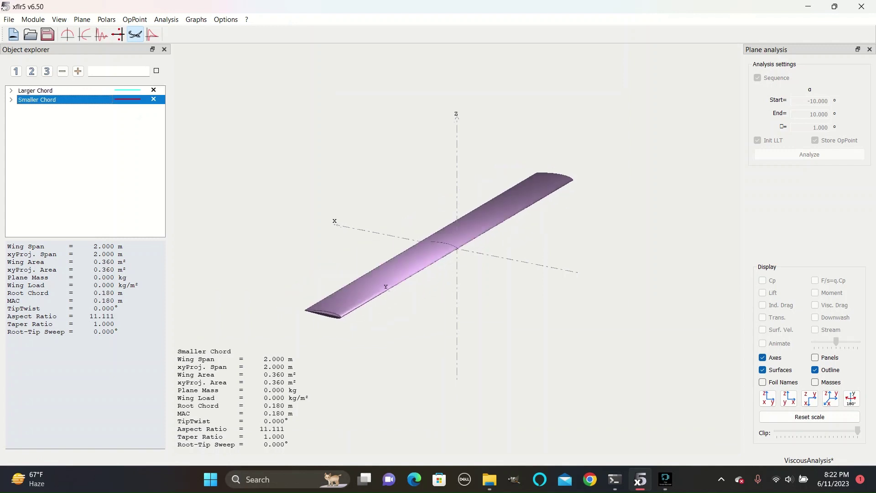
pyautogui.press('Up')
pyautogui.press('Down')
pyautogui.press('Up')
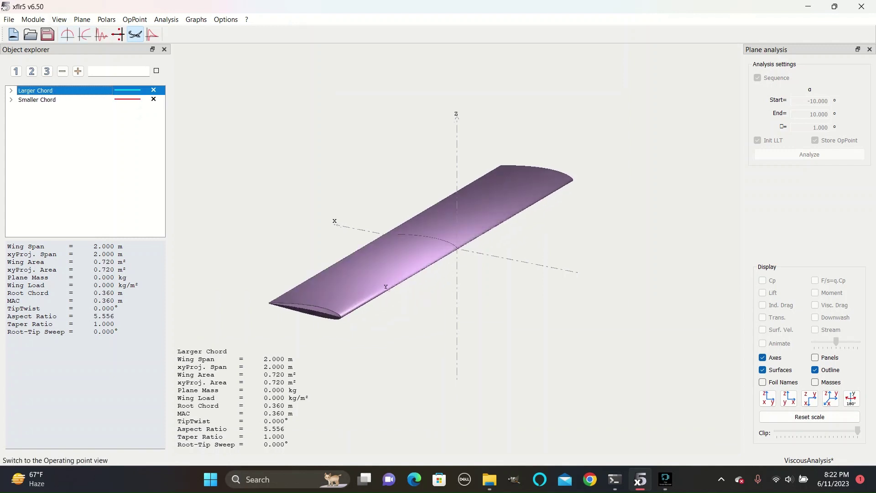
pyautogui.click(68, 34)
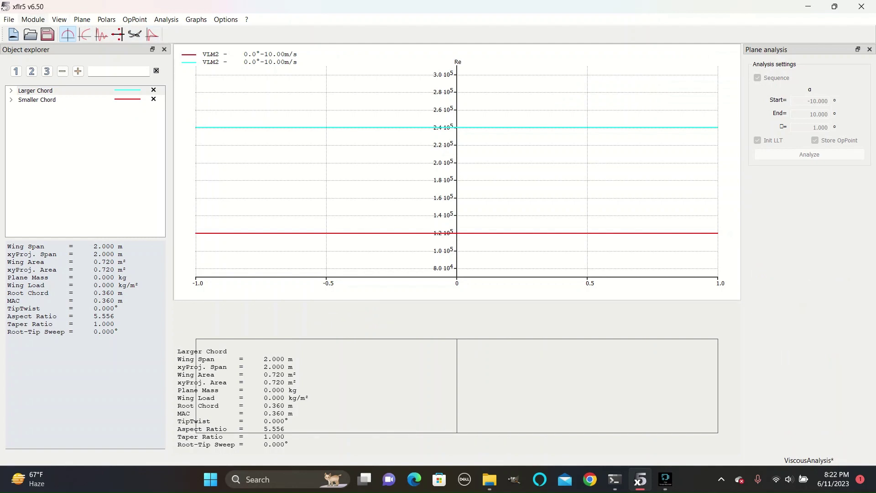
# - Return to XFoil Direct Analysis and define a Type 1 analysis for NACA 2412 with Reynolds 240000 and Mach 0.120
pyautogui.click(33, 19)
pyautogui.click(66, 68)
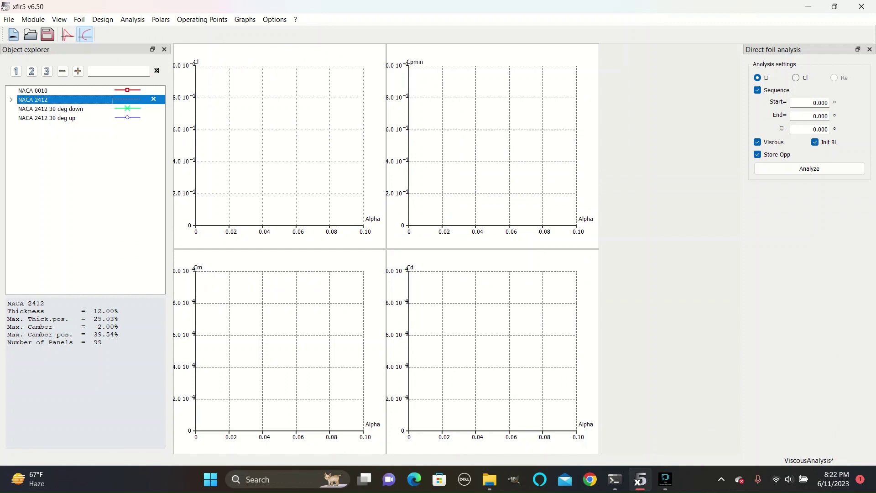
pyautogui.click(132, 19)
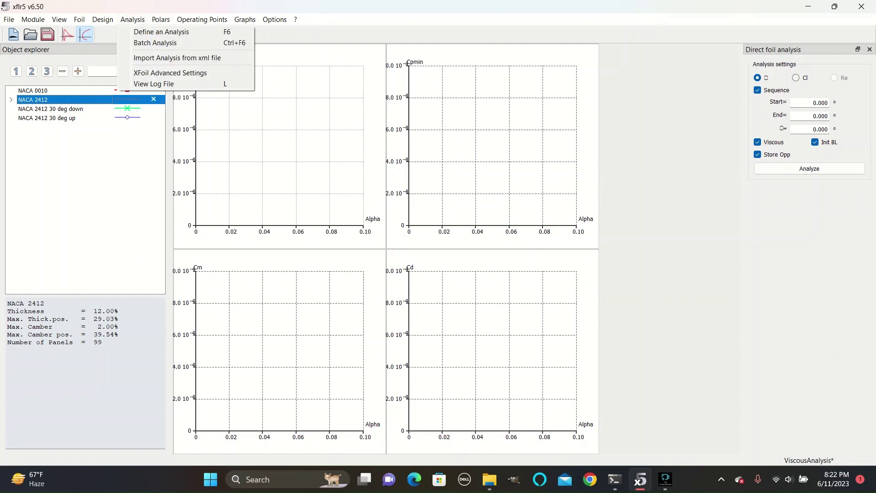
pyautogui.click(11, 99)
pyautogui.click(68, 109)
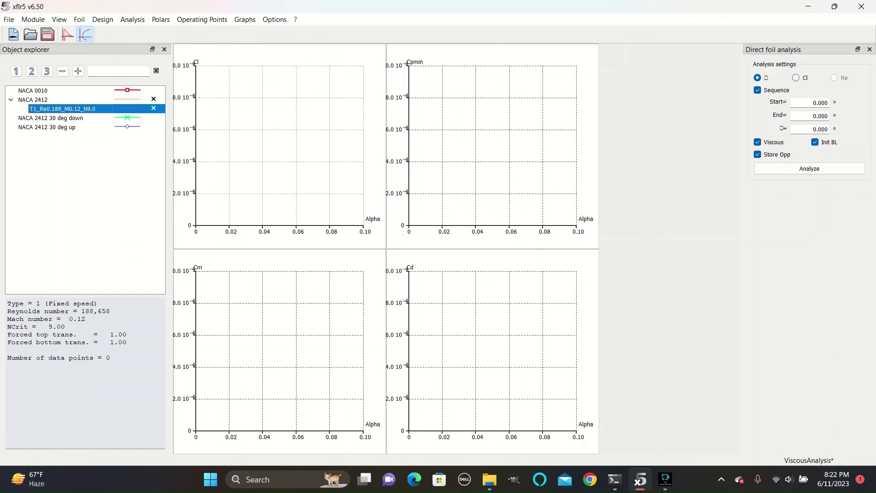
pyautogui.rightClick(80, 106)
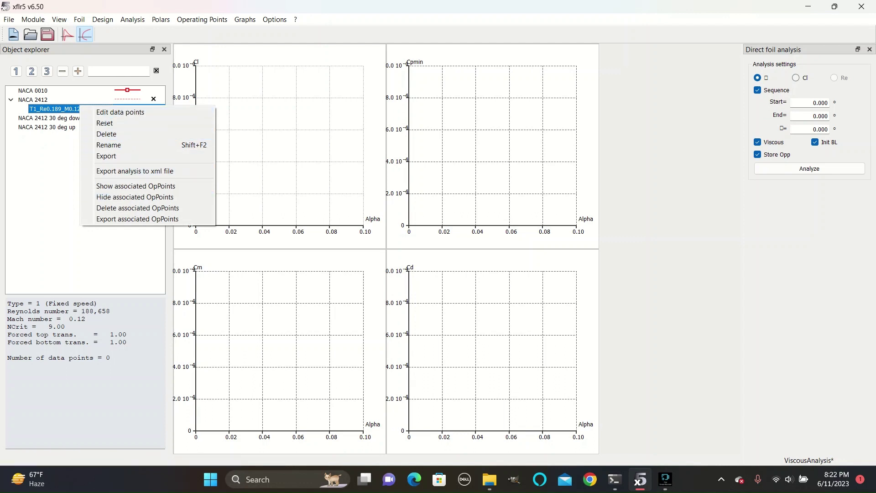
pyautogui.click(132, 19)
pyautogui.click(151, 32)
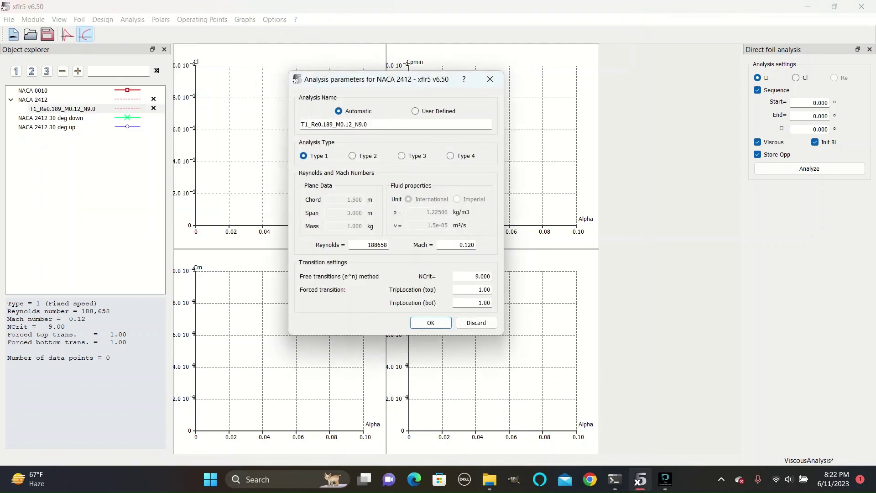
pyautogui.doubleClick(368, 244)
pyautogui.write('240000')
pyautogui.press('Return')
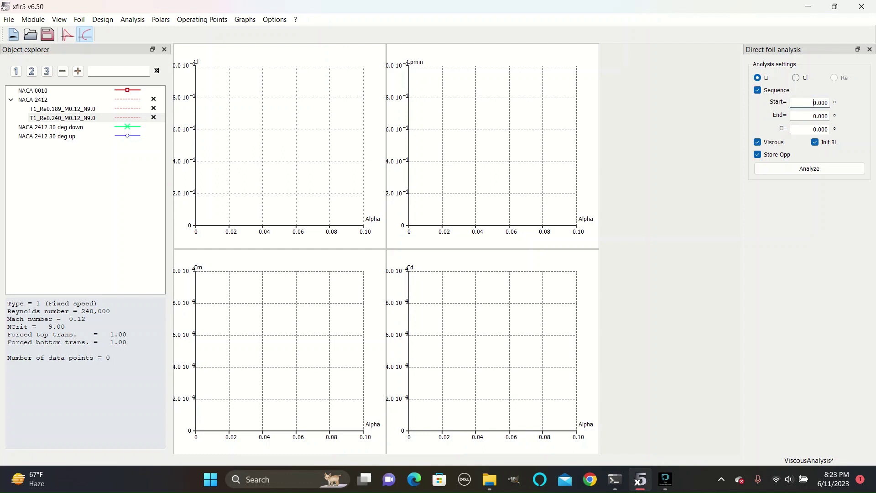
# - Run the Reynolds 240000 analysis over angles of attack from -20° to 20° in 1° increments and dismiss the analysis log
pyautogui.click(813, 103)
pyautogui.write('-2')
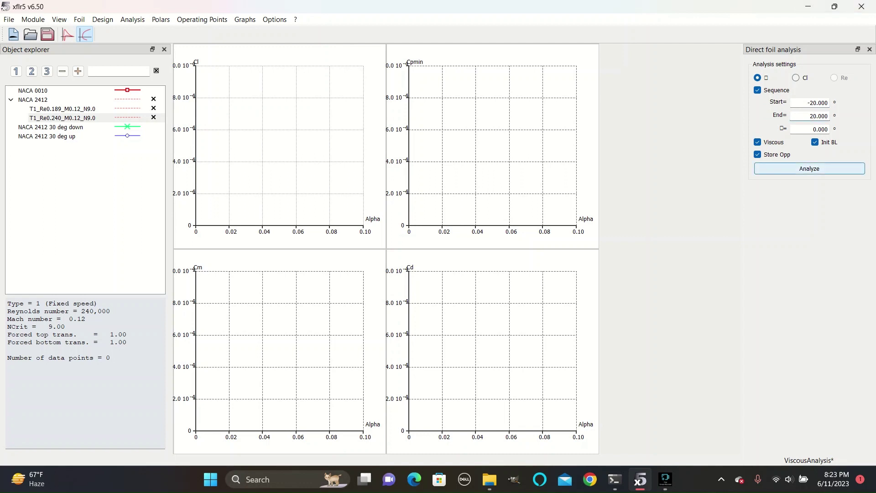
pyautogui.press('Tab')
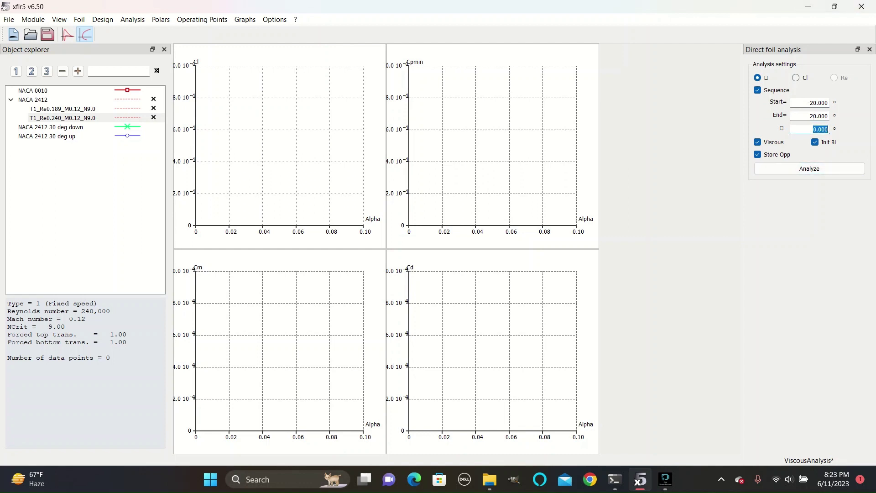
pyautogui.write('1')
pyautogui.press('Tab')
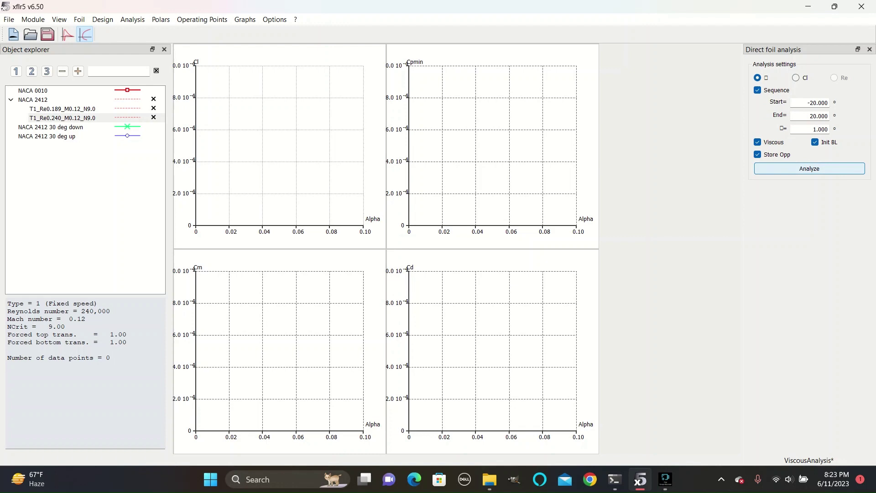
pyautogui.press('Return')
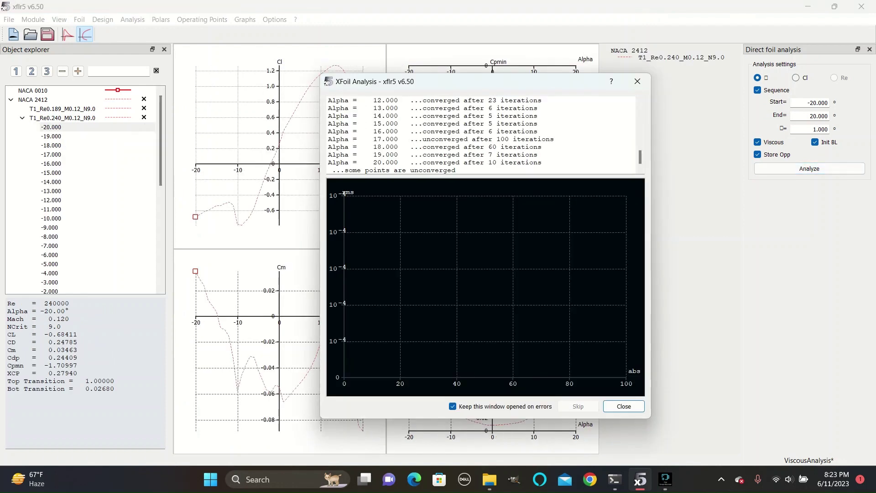
pyautogui.click(636, 81)
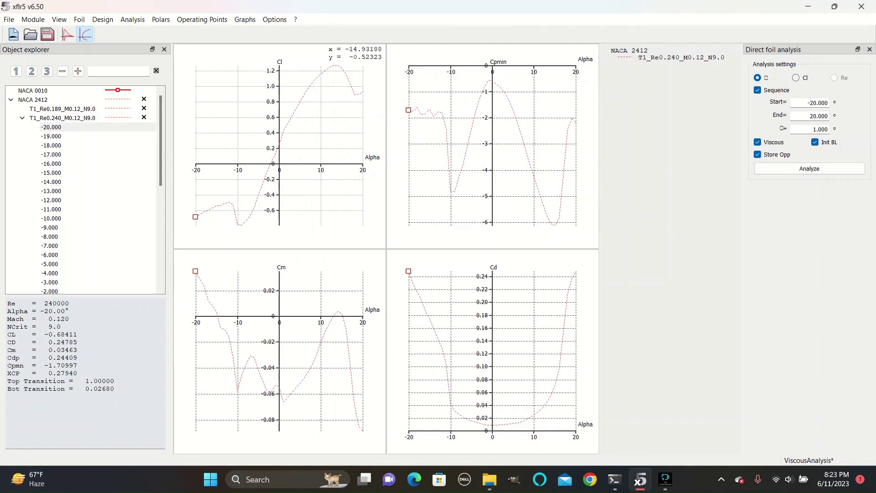
# - Delete the T1_Re0.189_M0.12_N9.0 polar of NACA 2412 with its operating points and collapse the foil's entries
pyautogui.click(63, 109)
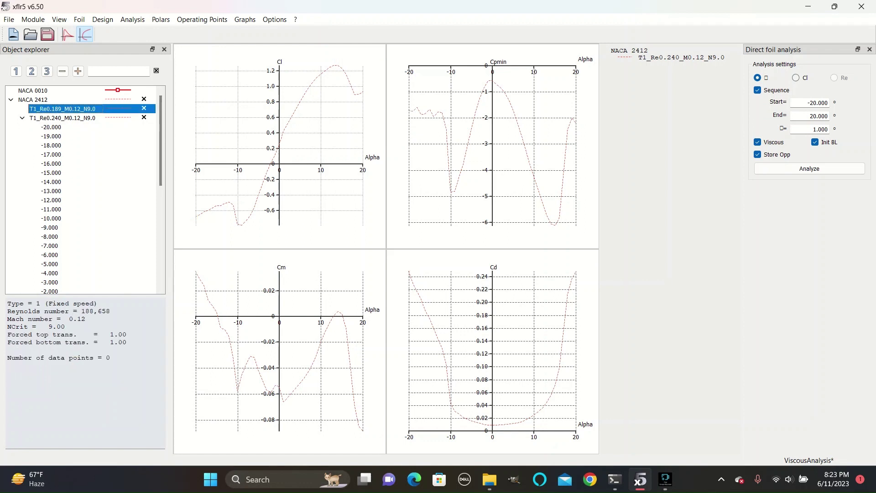
pyautogui.rightClick(93, 110)
pyautogui.click(110, 139)
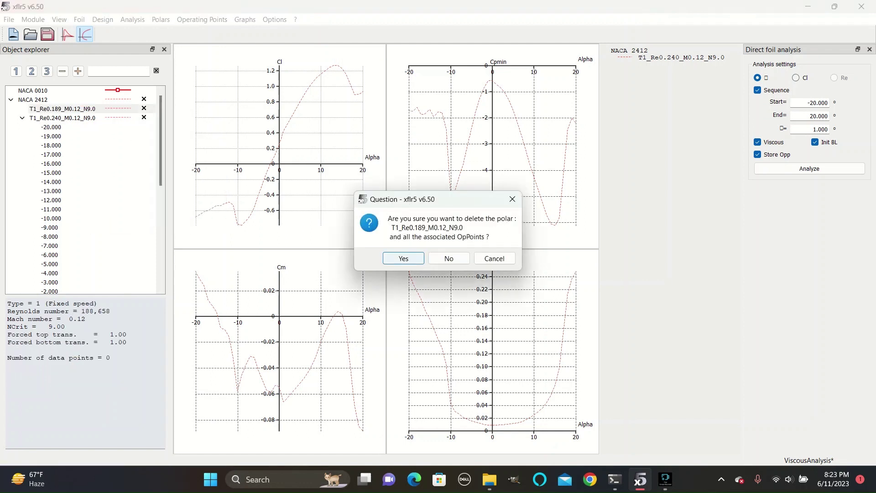
pyautogui.click(403, 259)
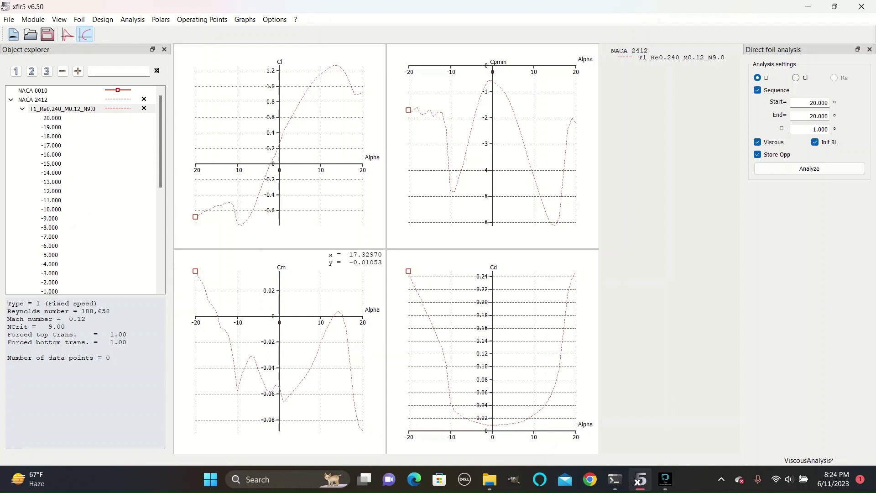
pyautogui.click(22, 109)
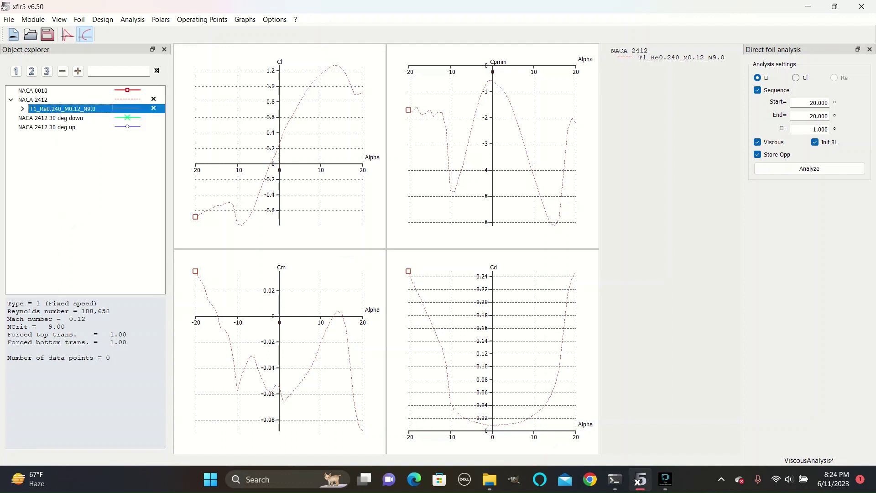
pyautogui.click(11, 99)
# - Define a Type 1 analysis for NACA 2412 30 deg down with Reynolds 240000 and Mach 0.120, and run it from -20° to 20°
pyautogui.click(50, 108)
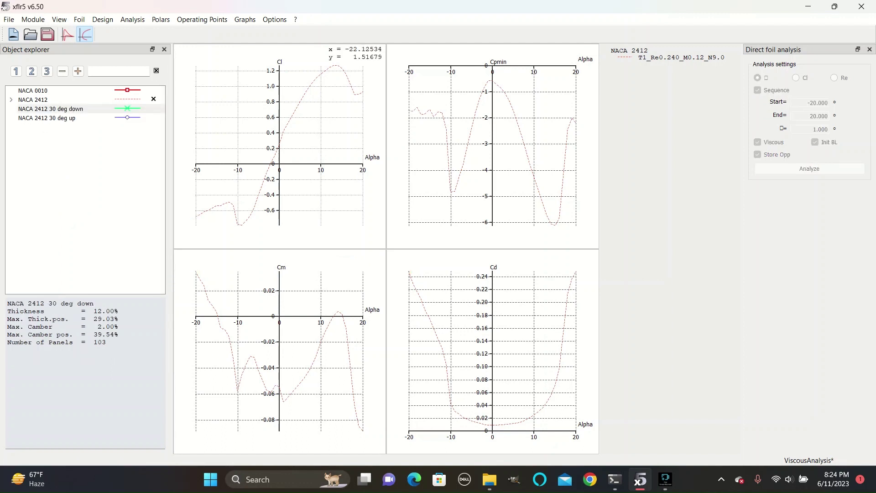
pyautogui.click(46, 118)
pyautogui.click(50, 108)
pyautogui.click(47, 118)
pyautogui.click(50, 108)
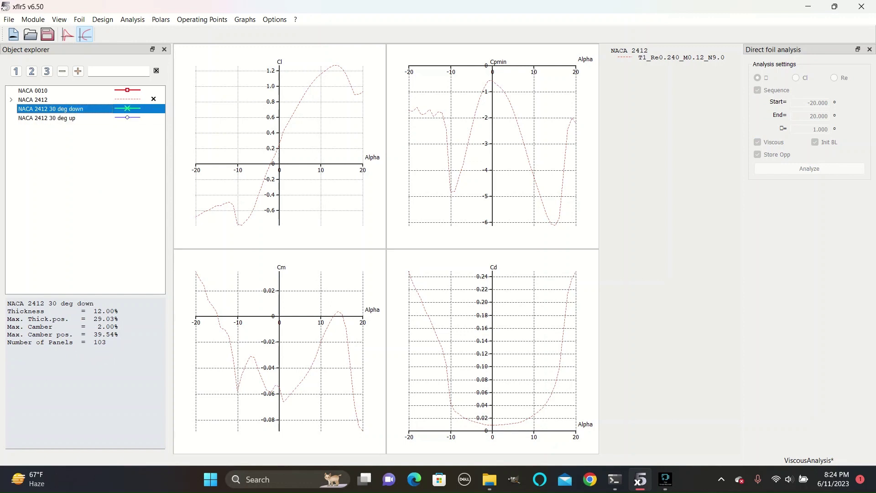
pyautogui.click(132, 19)
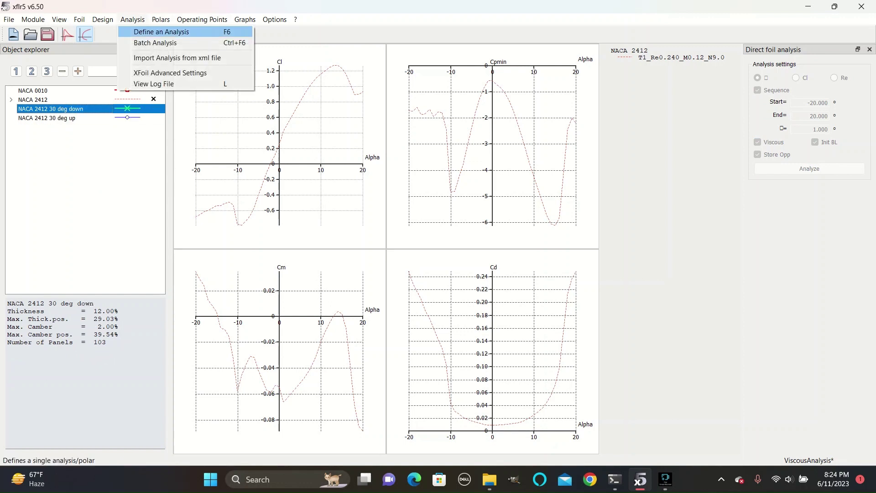
pyautogui.click(153, 32)
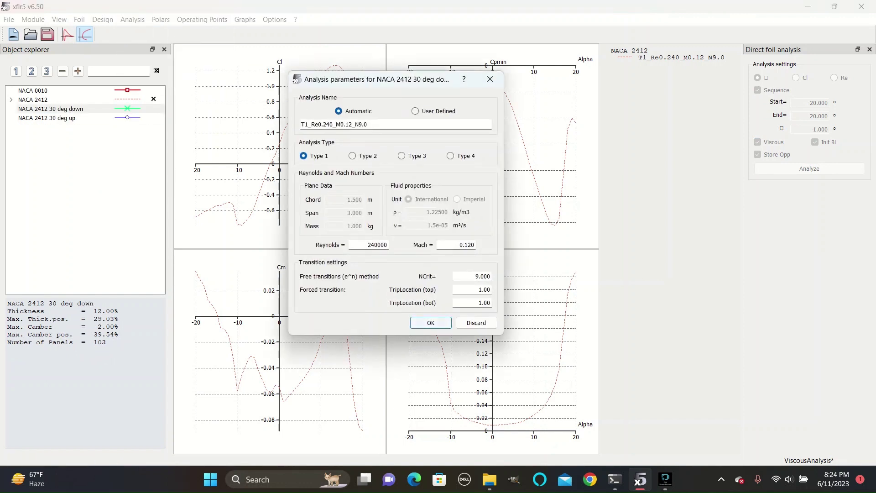
pyautogui.click(433, 322)
pyautogui.click(808, 168)
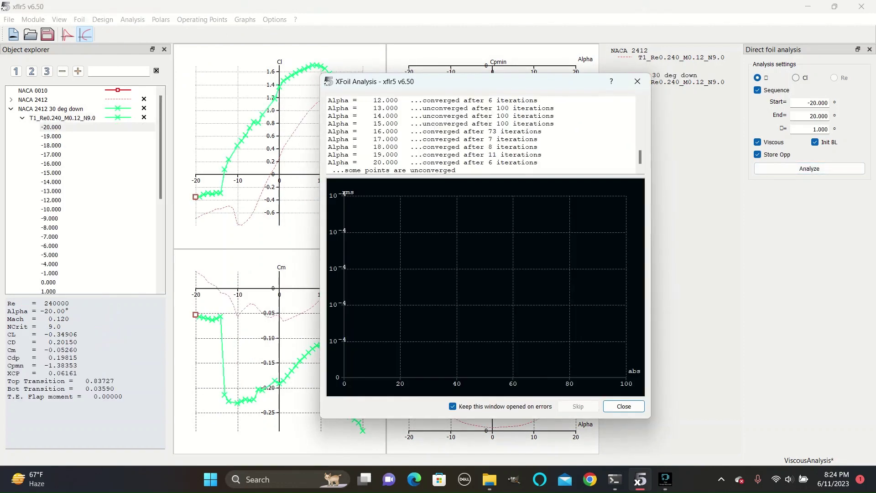
pyautogui.click(11, 109)
# - Define and run the same Reynolds 240000, Mach 0.120 Type 1 analysis for NACA 2412 30 deg up and dismiss the analysis log
pyautogui.click(46, 117)
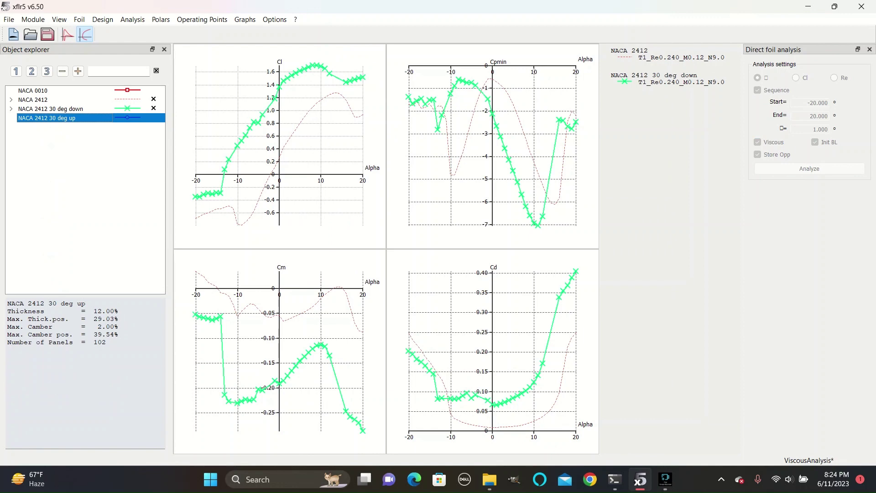
pyautogui.click(132, 19)
pyautogui.click(161, 32)
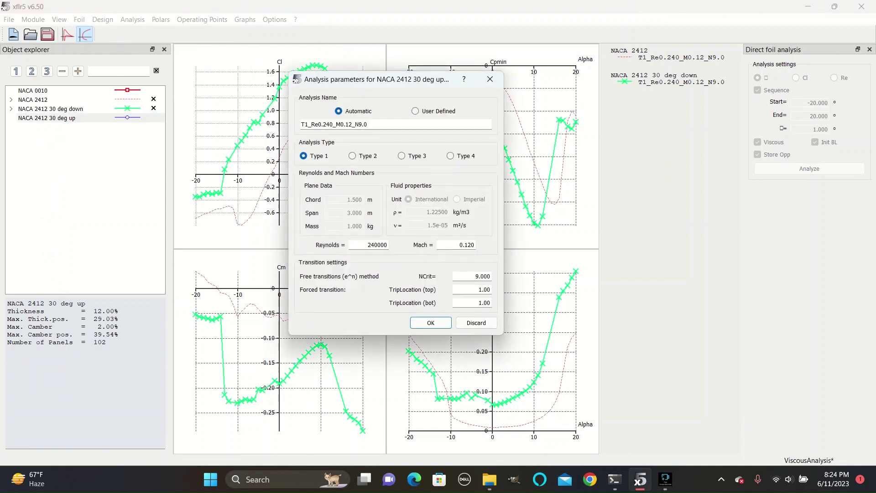
pyautogui.click(429, 323)
pyautogui.click(808, 168)
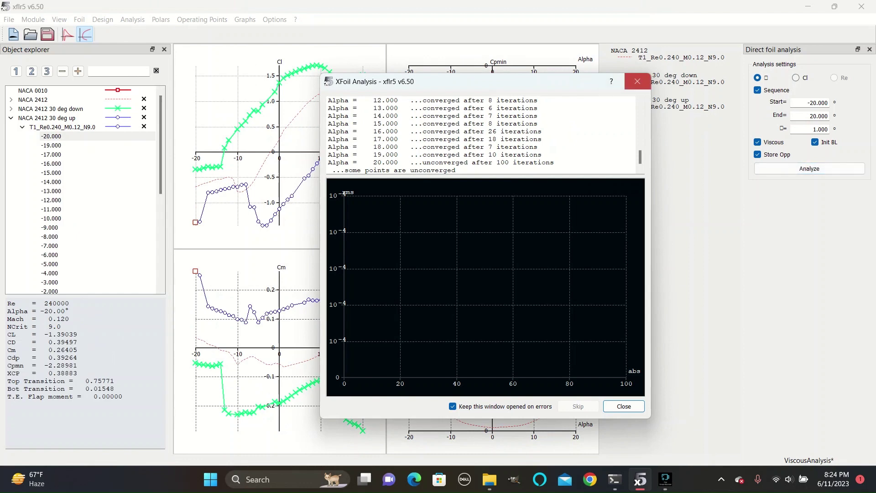
pyautogui.click(637, 81)
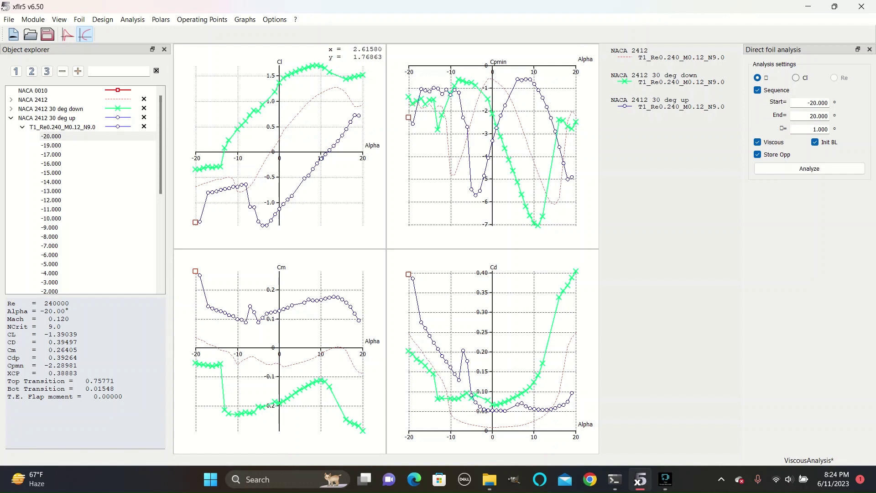
# - Check the axis scale settings of the Cl versus Alpha graph and leave them as they are
pyautogui.click(244, 19)
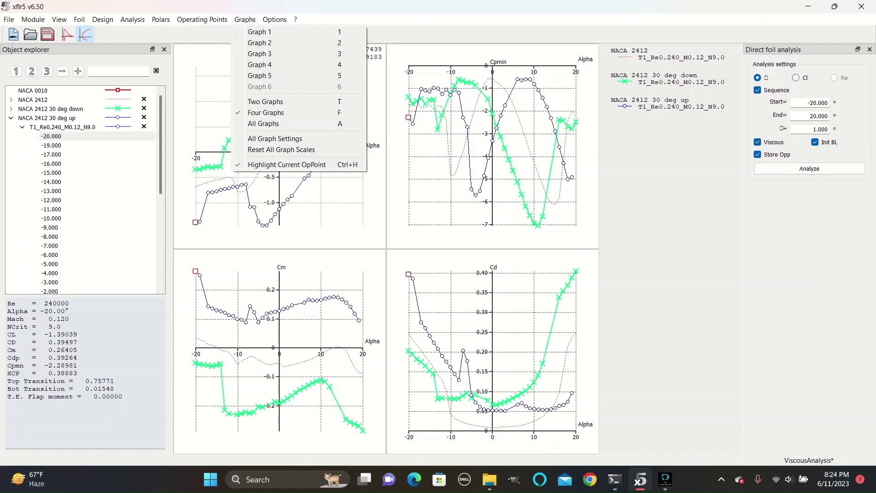
pyautogui.press('Escape')
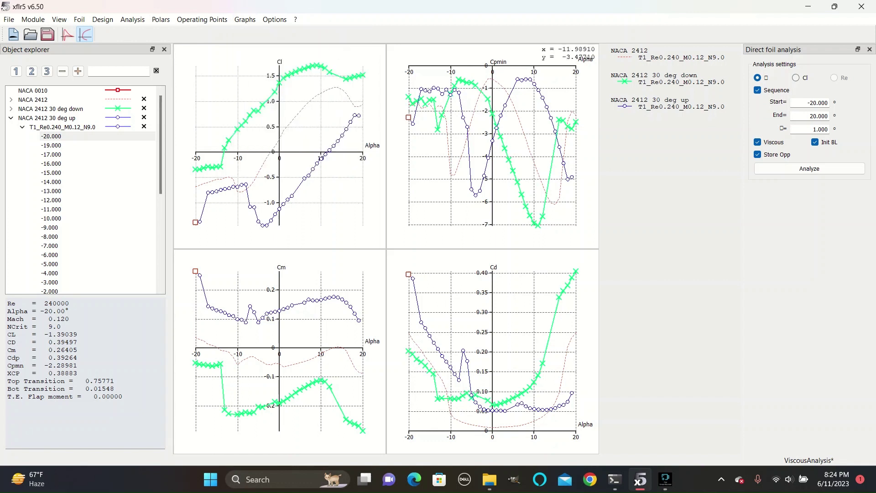
pyautogui.rightClick(295, 140)
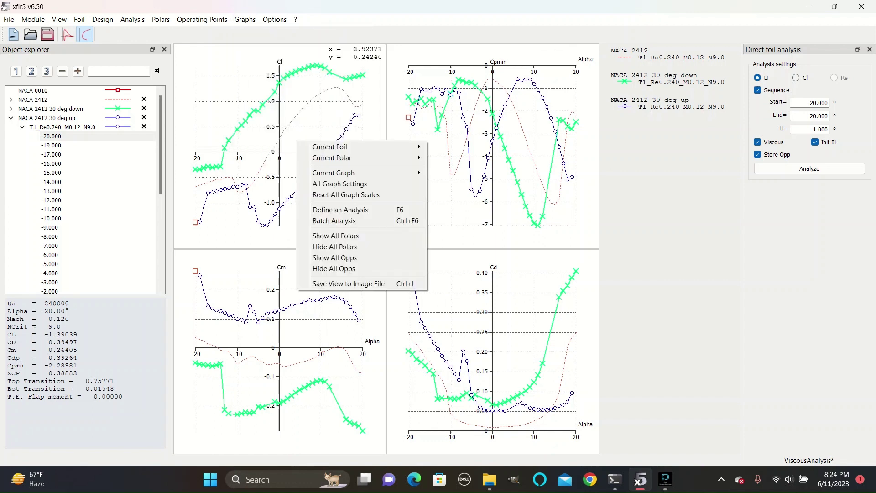
pyautogui.moveTo(347, 172)
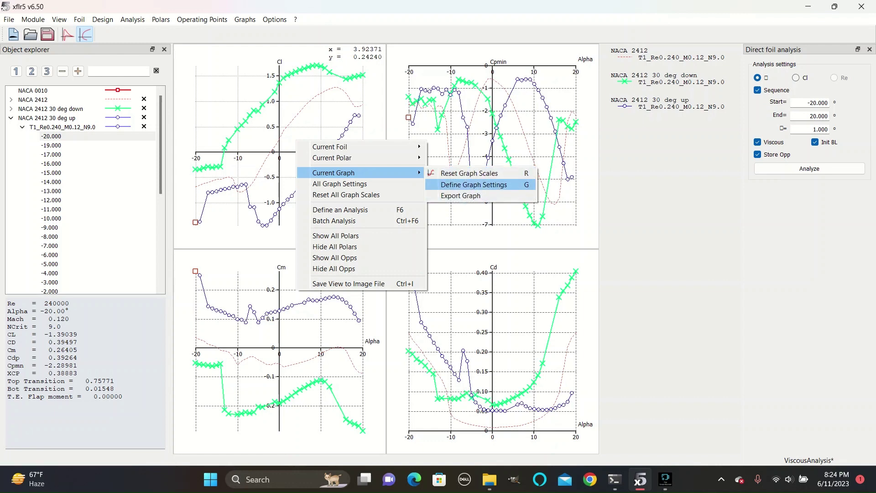
pyautogui.click(474, 184)
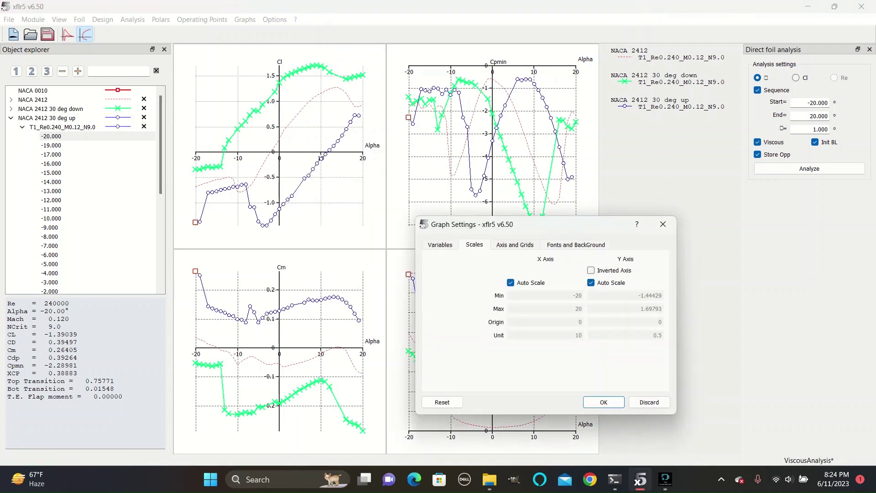
pyautogui.press('Return')
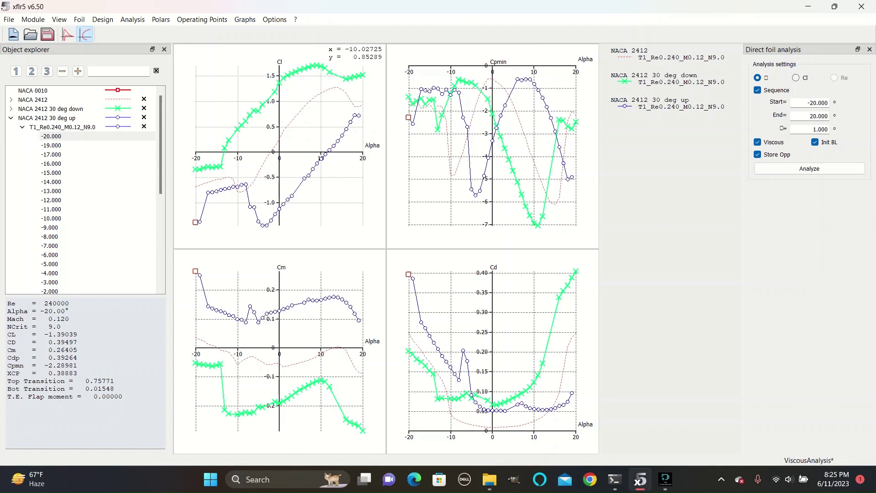
# - Collapse the 30 deg up results and compare the polar curves of NACA 2412 and its flap-down and flap-up versions
pyautogui.click(22, 126)
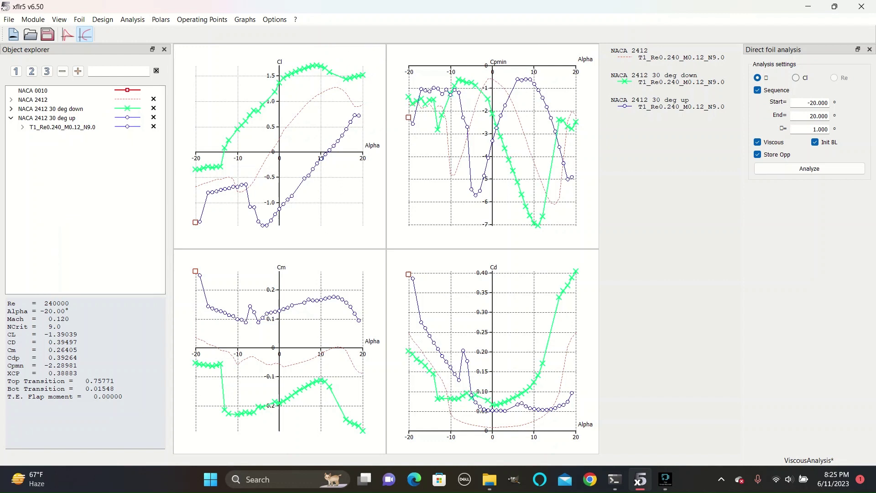
pyautogui.click(11, 118)
pyautogui.click(50, 108)
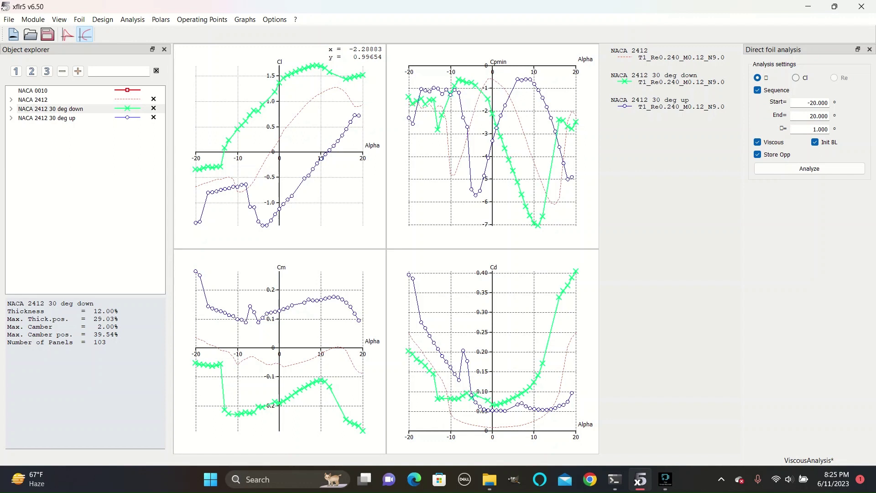
pyautogui.click(64, 117)
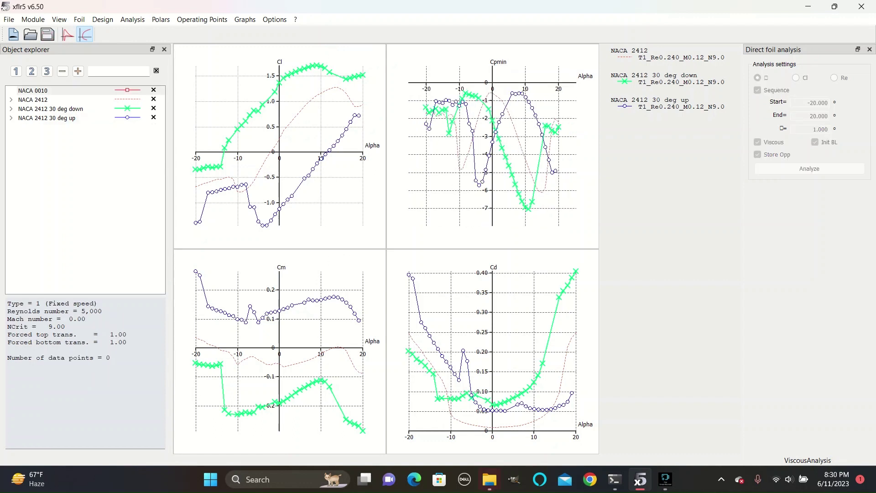
pyautogui.click(50, 108)
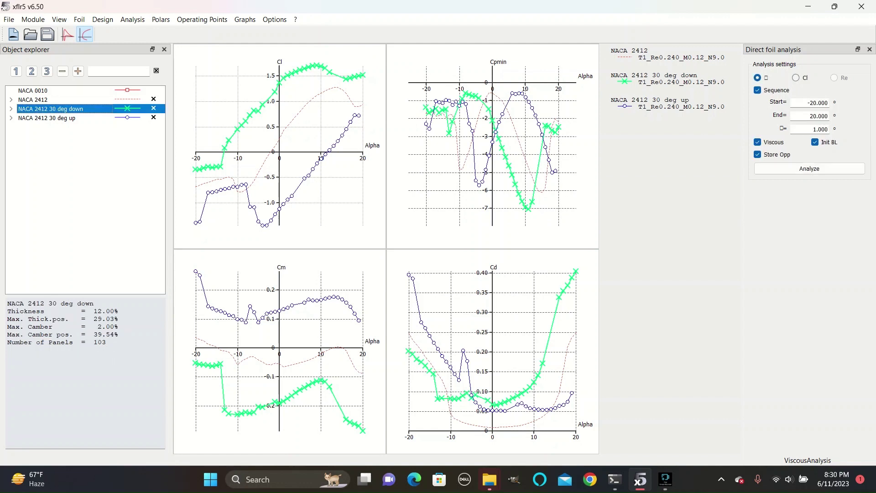
pyautogui.click(51, 118)
pyautogui.click(51, 100)
# - Select NACA 0010 and open the multi-threaded batch analysis for it
pyautogui.click(50, 90)
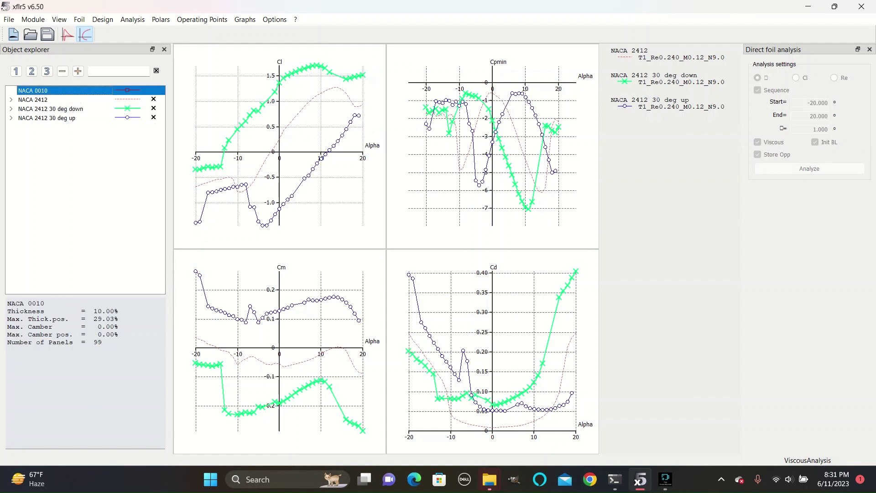
pyautogui.click(132, 19)
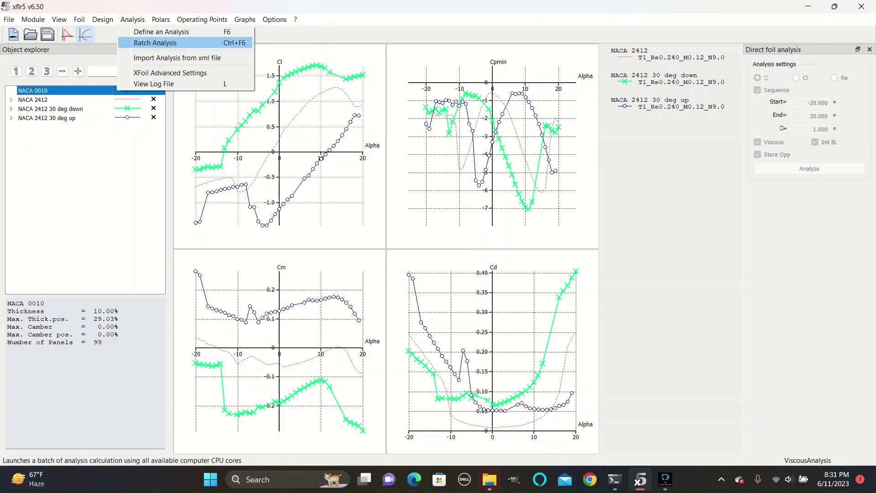
pyautogui.press('Return')
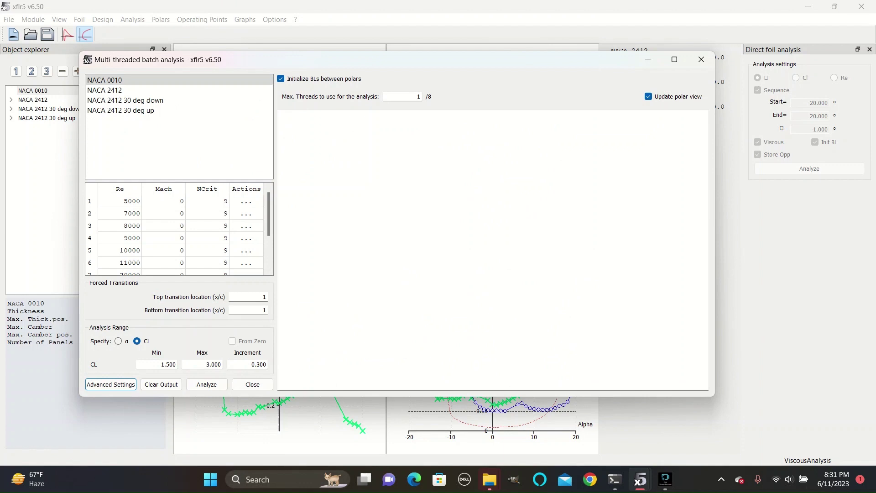
# - Review the list of Reynolds numbers in the batch analysis from the lowest to the highest entry
pyautogui.scroll(-1, 178, 237)
pyautogui.scroll(-1, 178, 233)
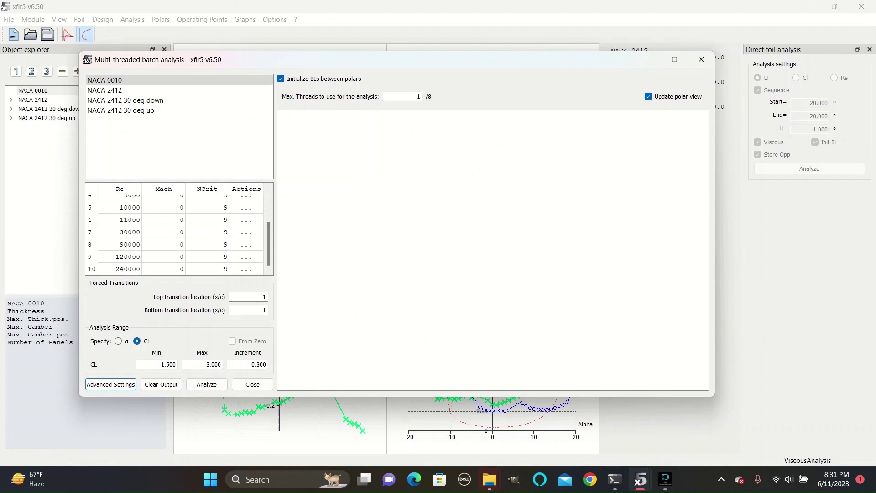
pyautogui.scroll(2, 178, 233)
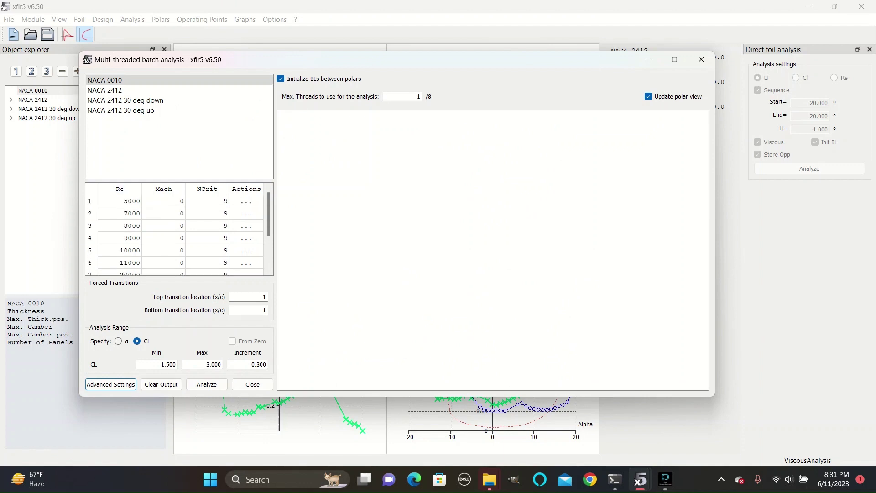
pyautogui.scroll(-2, 178, 233)
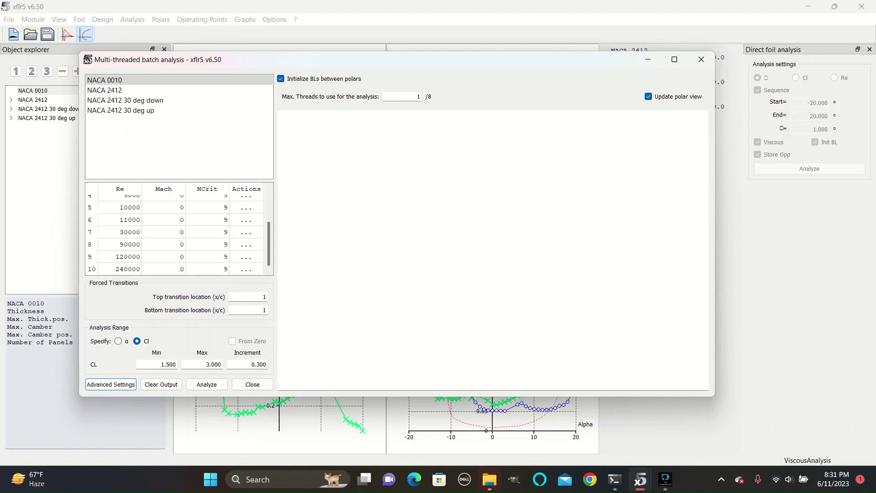
pyautogui.click(120, 244)
pyautogui.scroll(2, 178, 232)
pyautogui.click(120, 201)
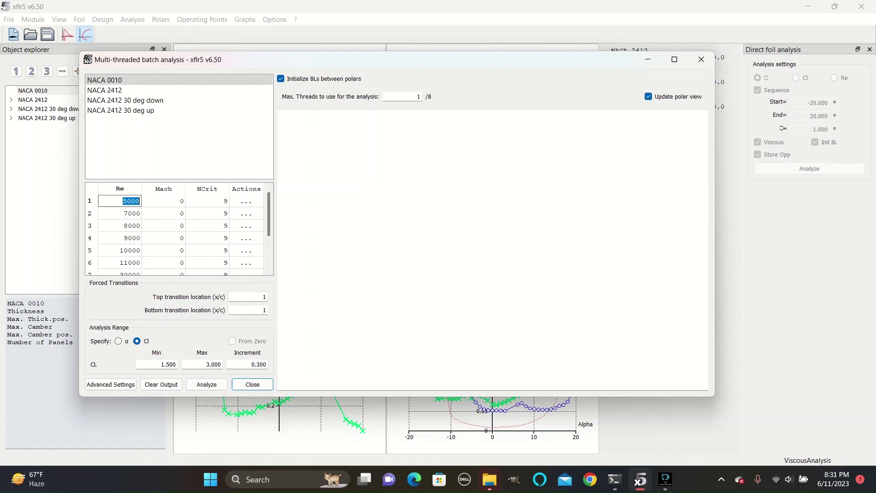
pyautogui.click(131, 201)
pyautogui.scroll(-2, 178, 233)
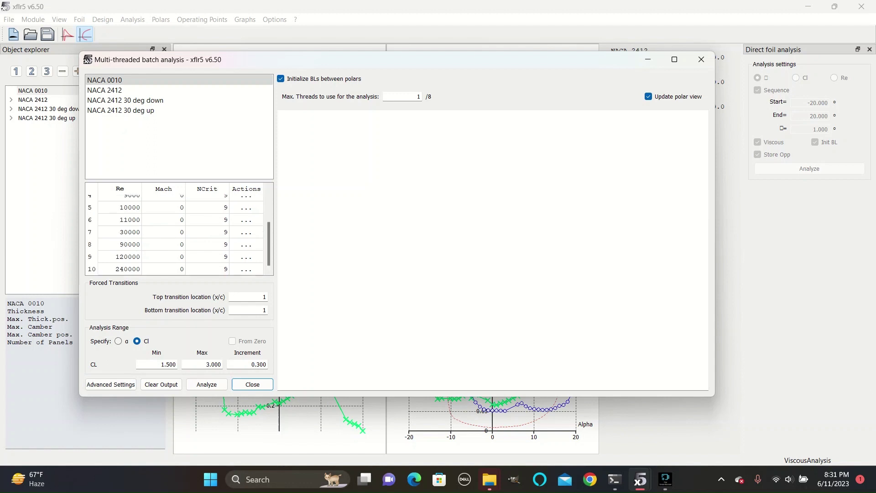
pyautogui.click(119, 268)
pyautogui.click(131, 268)
pyautogui.scroll(1, 178, 233)
# - Replace the 11000 Reynolds entry in the batch list with 1000000
pyautogui.click(120, 225)
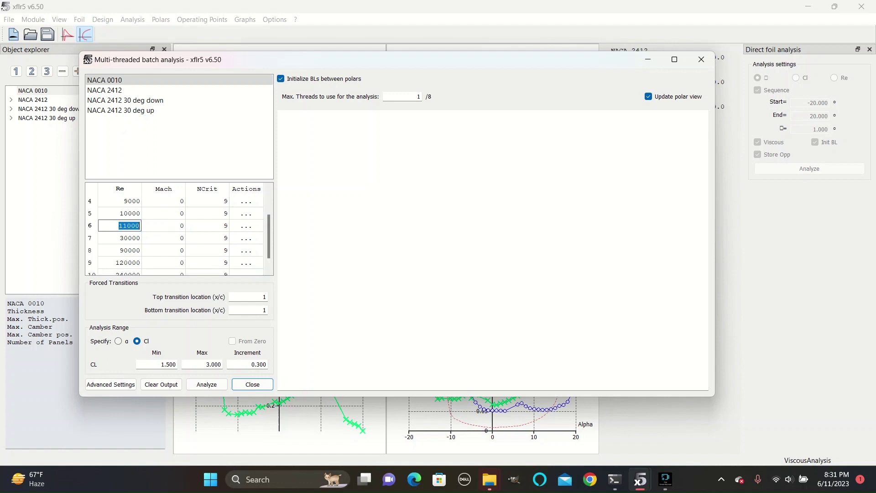
pyautogui.write('1000000')
pyautogui.press('Return')
pyautogui.scroll(-1, 178, 232)
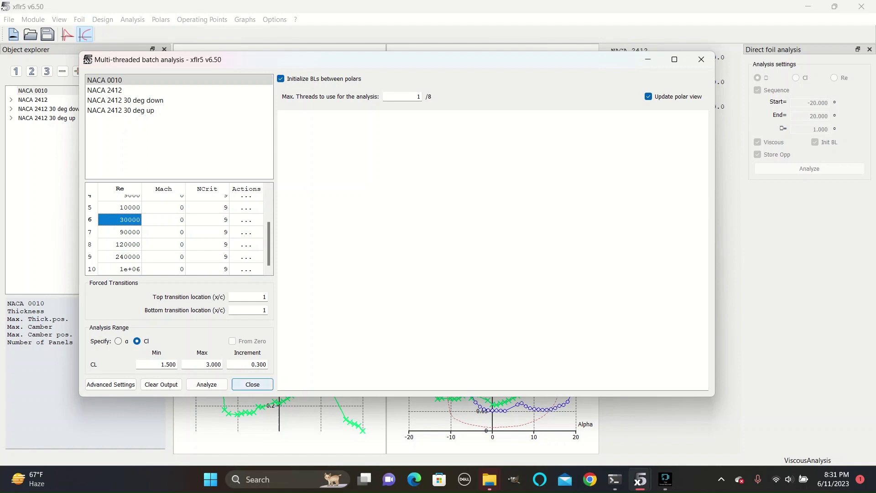
# - Run the batch analysis for NACA 0010 over all listed Reynolds numbers and close the batch window
pyautogui.click(207, 384)
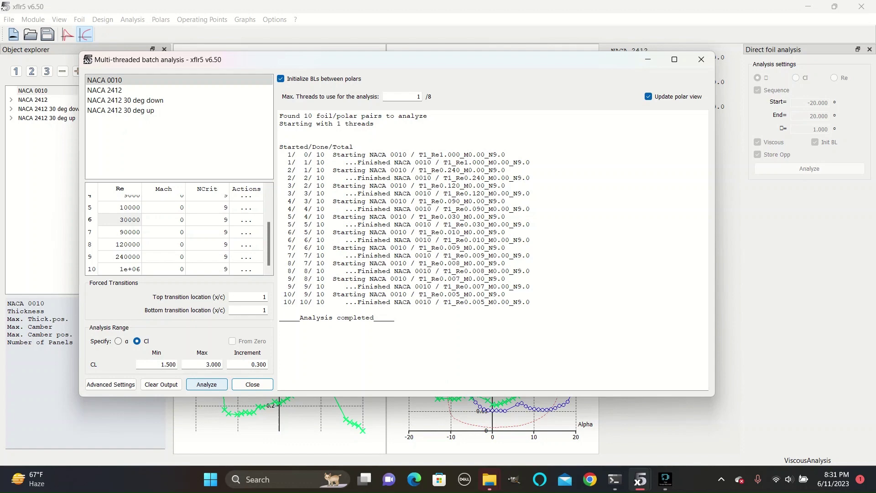
pyautogui.moveTo(300, 318); pyautogui.dragTo(382, 318)
pyautogui.click(381, 317)
pyautogui.click(700, 59)
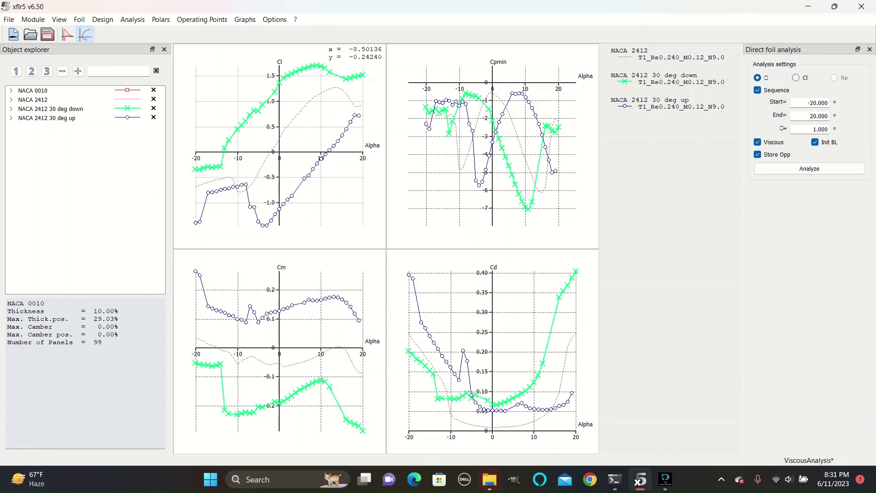
# - Analyze the NACA 0010 polar T1_Re0.005_M0.00_N9.0 over the -20° to 20° alpha sequence and collapse its operating points
pyautogui.click(11, 90)
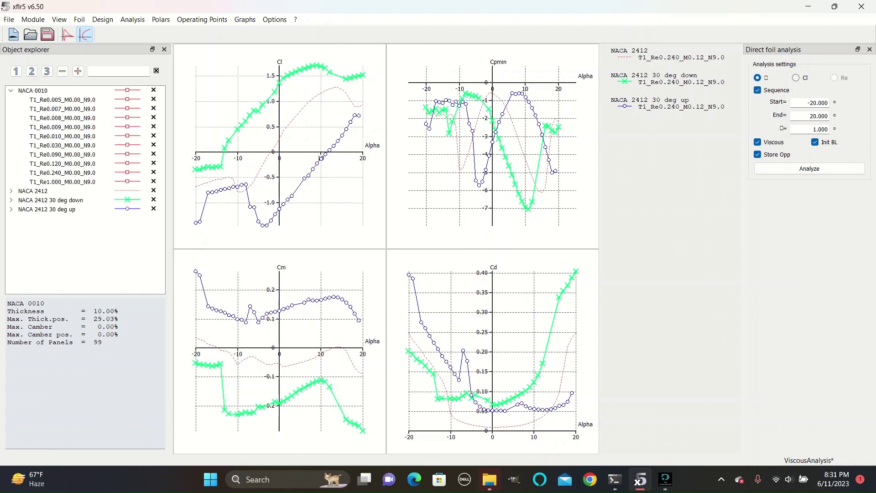
pyautogui.click(62, 100)
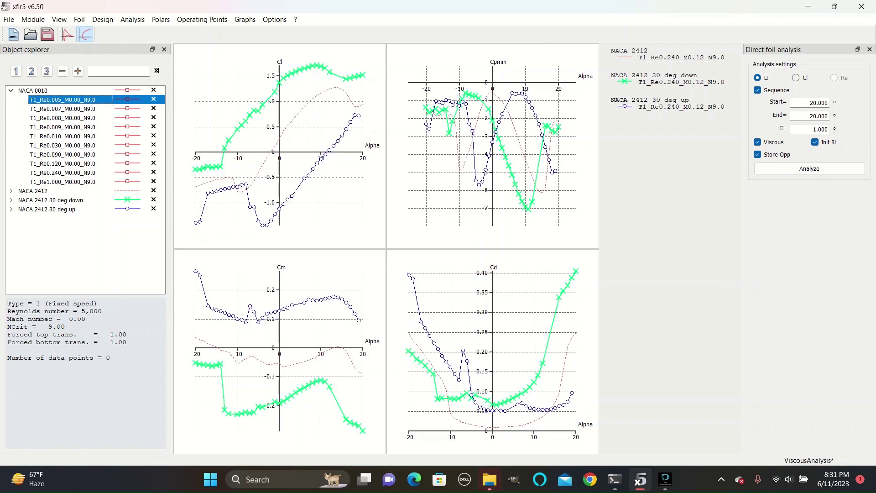
pyautogui.click(809, 168)
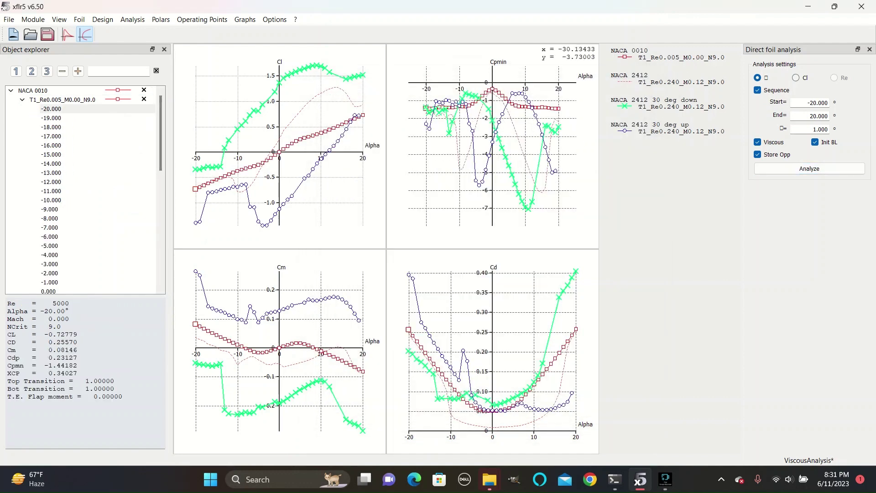
pyautogui.click(22, 99)
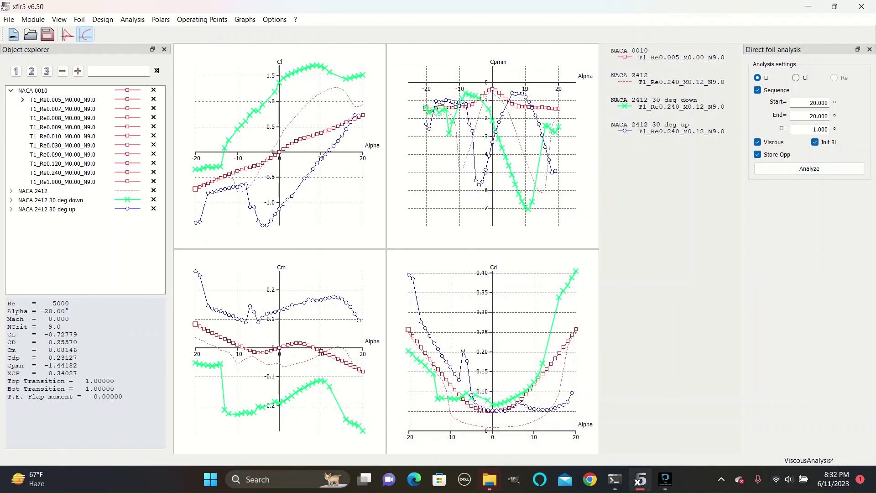
# - Run the alpha sequence analysis for the NACA 0010 polar T1_Re0.120_M0.00_N9.0, closing the results window and collapsing its operating points
pyautogui.click(62, 100)
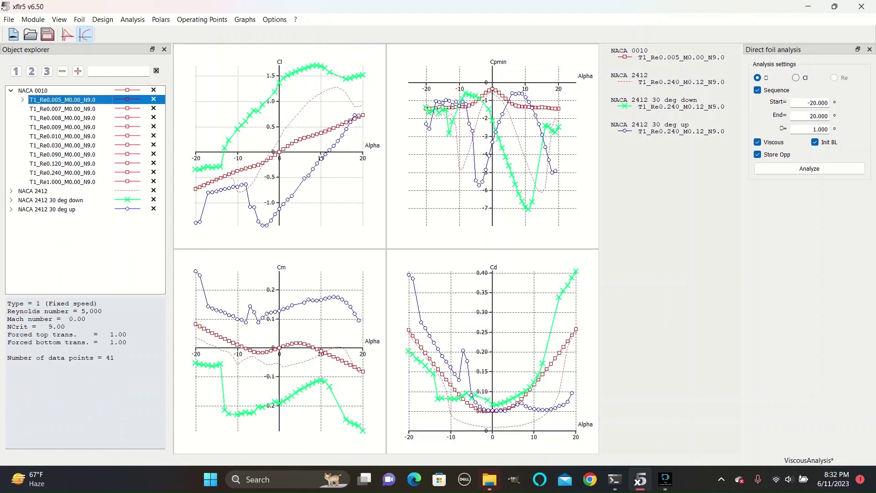
pyautogui.click(62, 136)
pyautogui.click(62, 145)
pyautogui.click(62, 164)
pyautogui.click(809, 168)
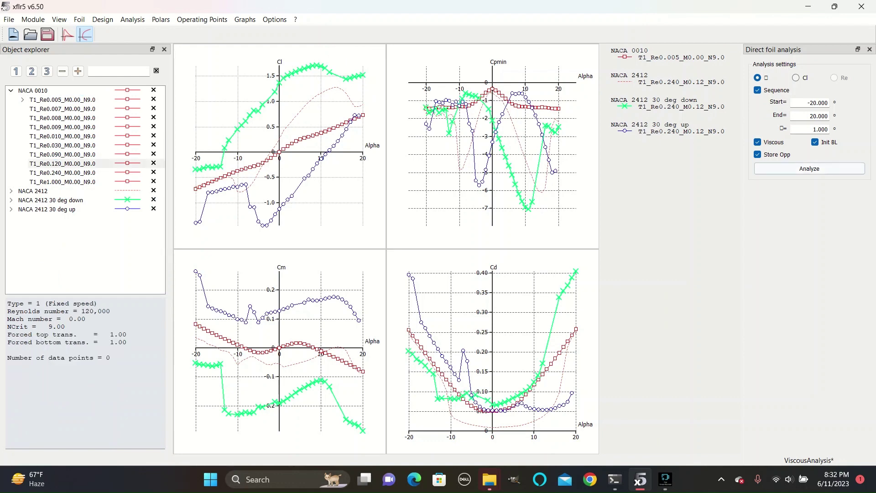
pyautogui.click(809, 168)
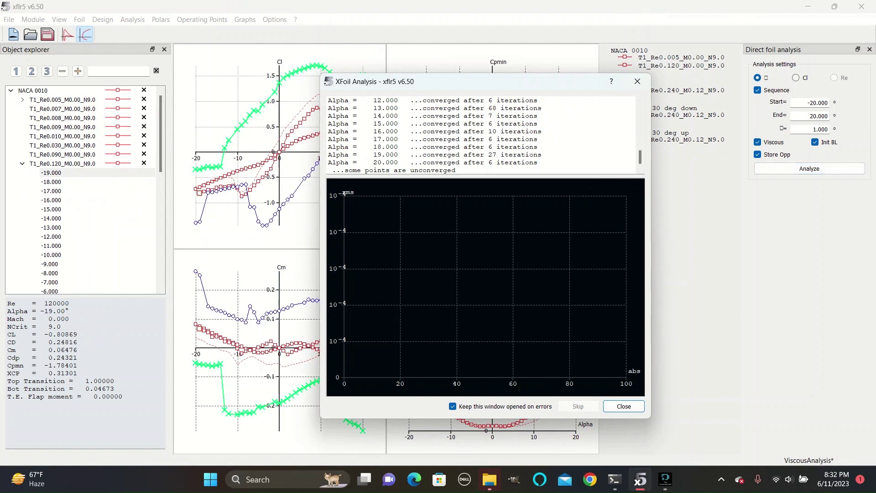
pyautogui.click(636, 81)
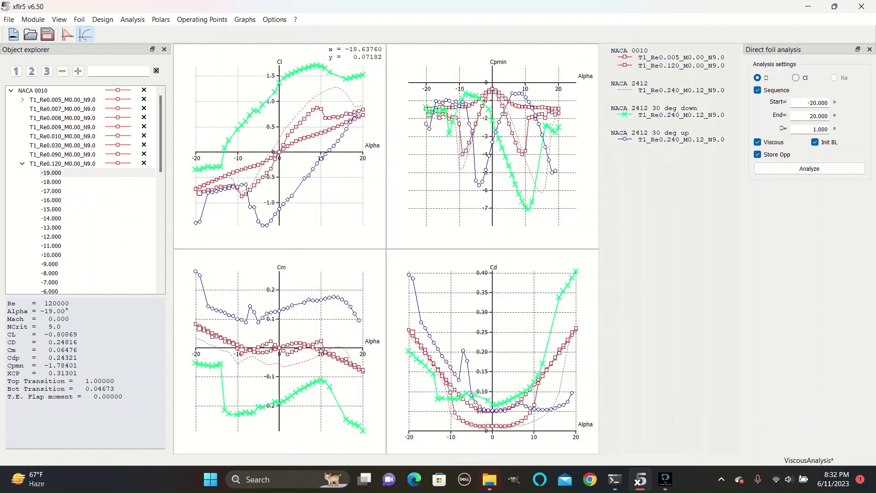
pyautogui.click(22, 163)
# - Analyze the NACA 0010 polar T1_Re0.240_M0.00_N9.0 over the same alpha sequence, close the analysis window and collapse its operating points
pyautogui.click(62, 182)
pyautogui.click(62, 163)
pyautogui.click(62, 172)
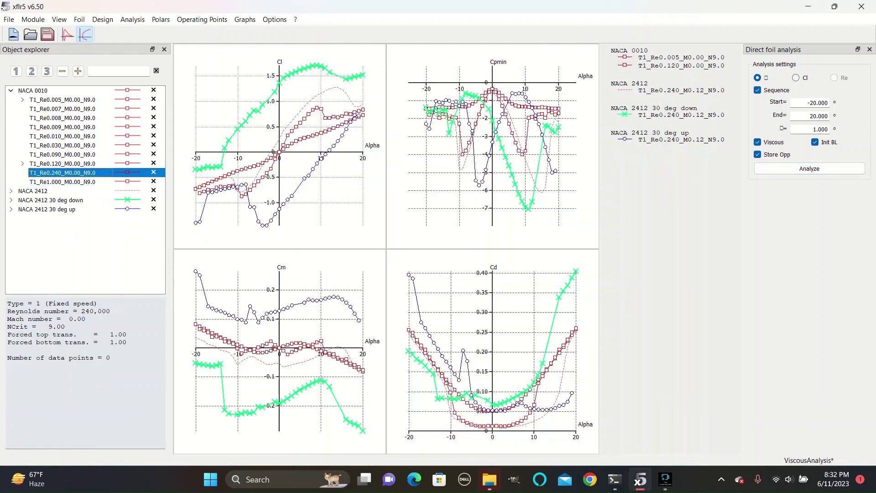
pyautogui.click(808, 168)
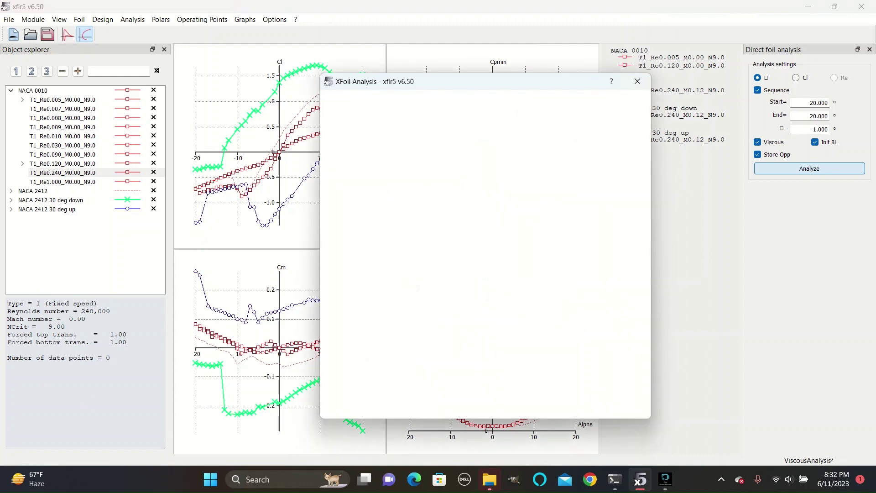
pyautogui.click(638, 81)
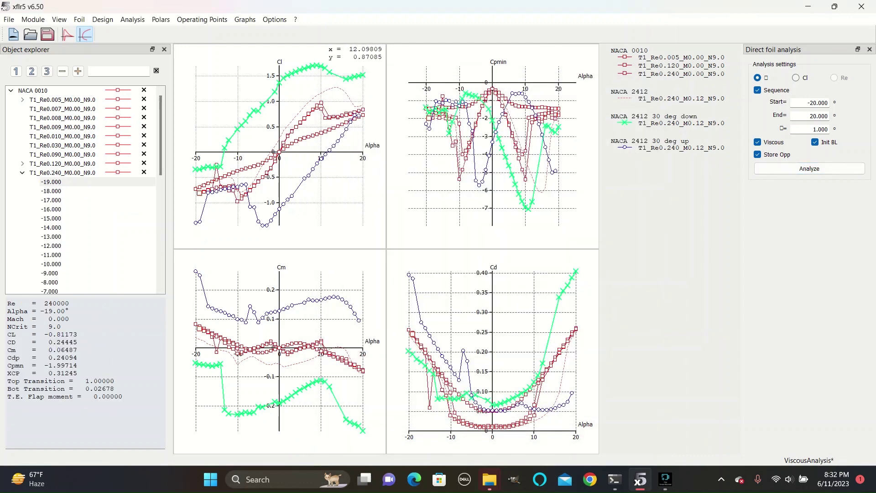
pyautogui.click(22, 172)
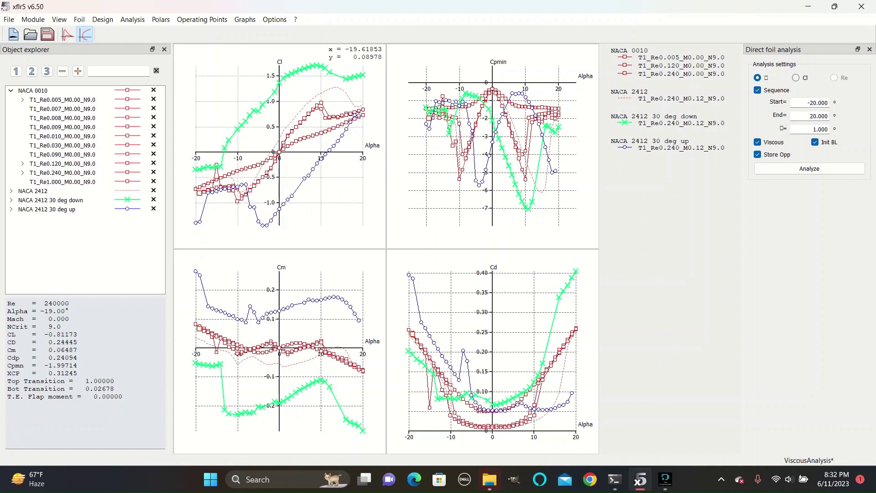
# - Analyze the NACA 0010 polar T1_Re1.000_M0.00_N9.0 over the alpha sequence and save the project
pyautogui.click(62, 163)
pyautogui.click(63, 181)
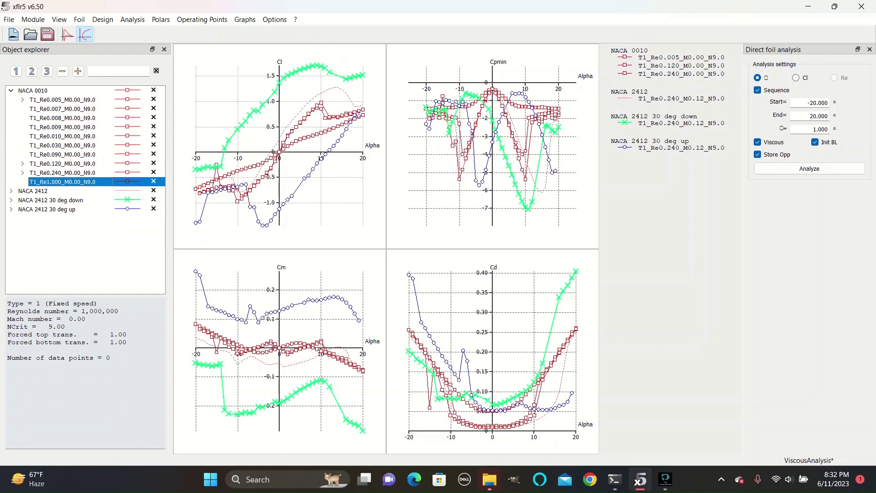
pyautogui.click(808, 168)
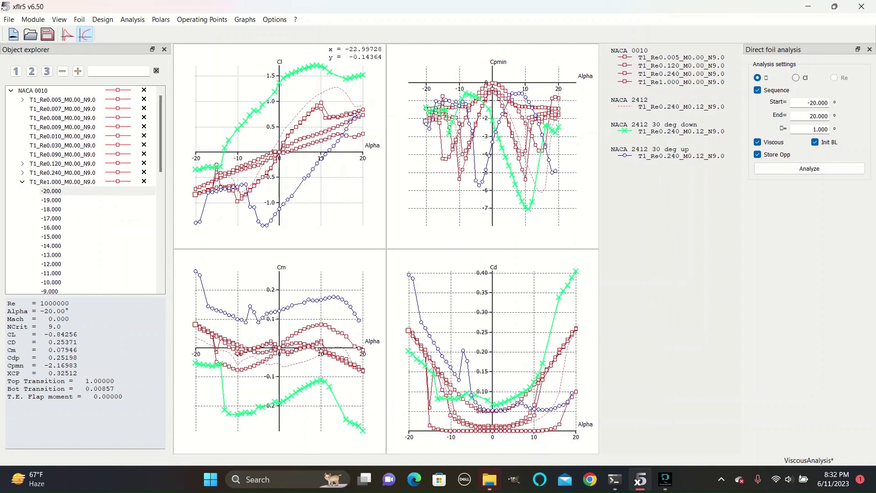
pyautogui.click(62, 100)
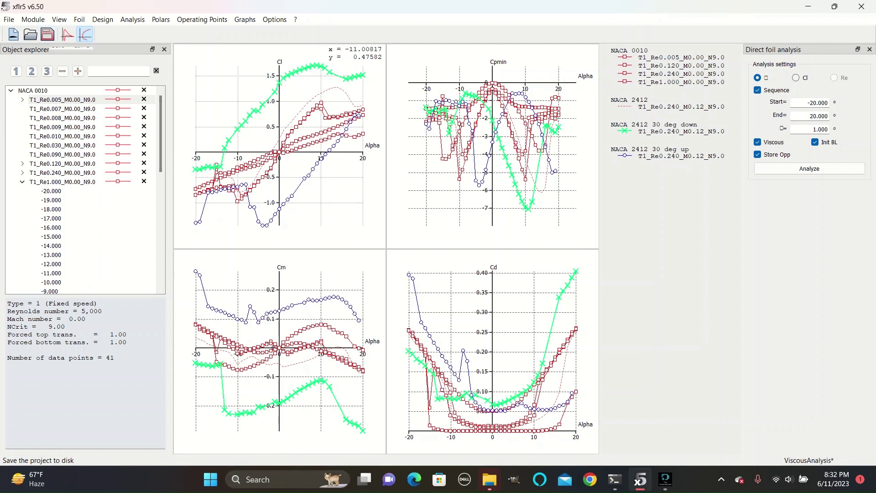
pyautogui.click(48, 34)
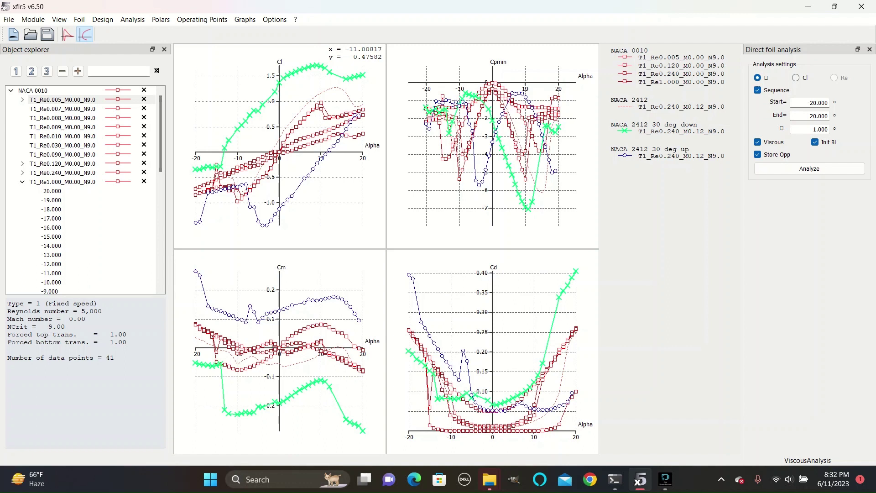
pyautogui.click(132, 19)
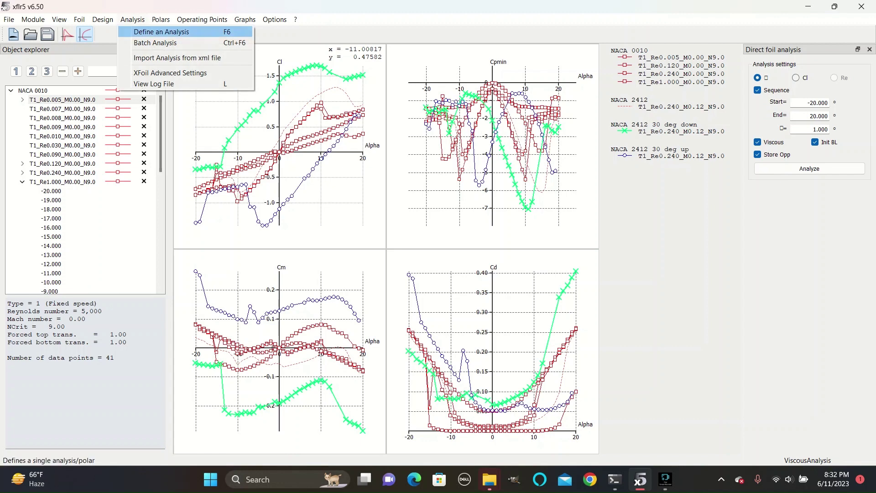
pyautogui.click(156, 32)
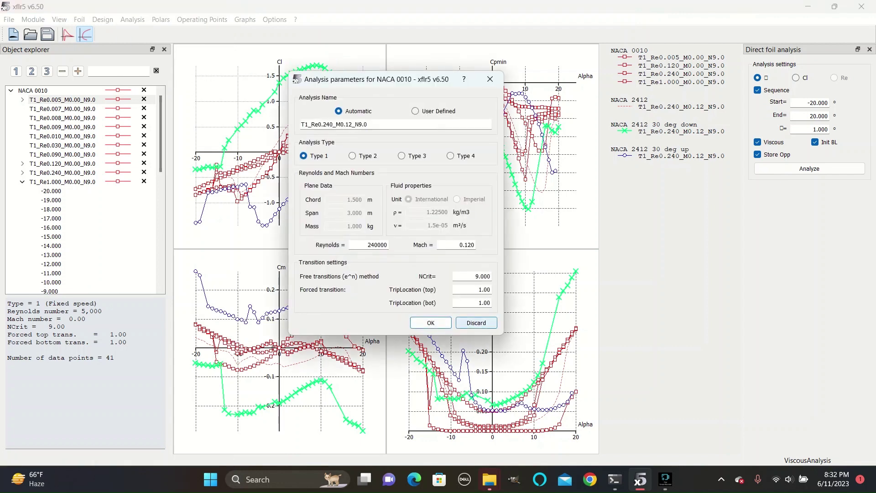
pyautogui.click(464, 321)
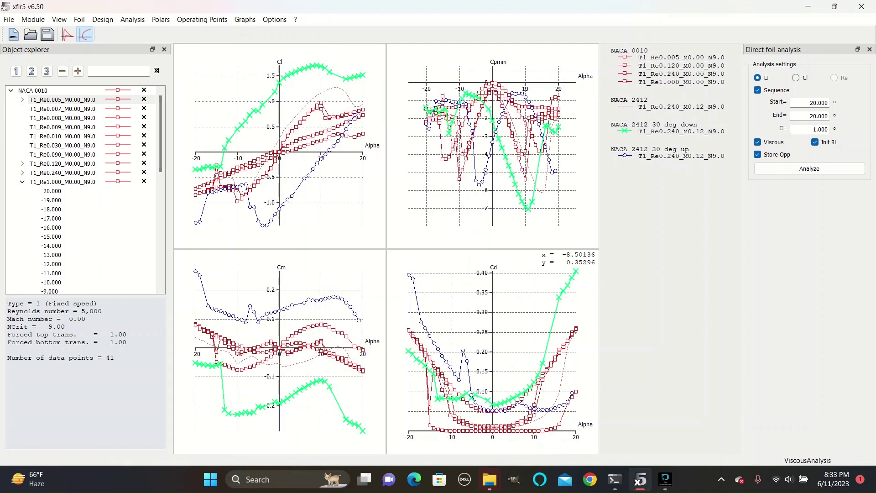